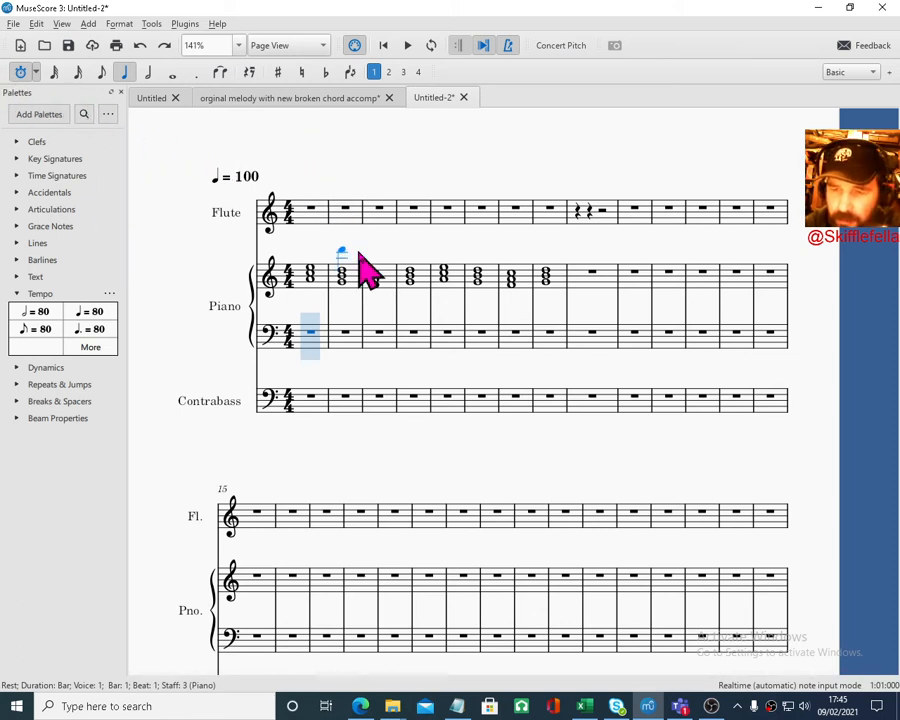
Leave note input and play the piano treble chords in bars 1 to 8 as a loop.
{"action": "key", "text": "Escape"}
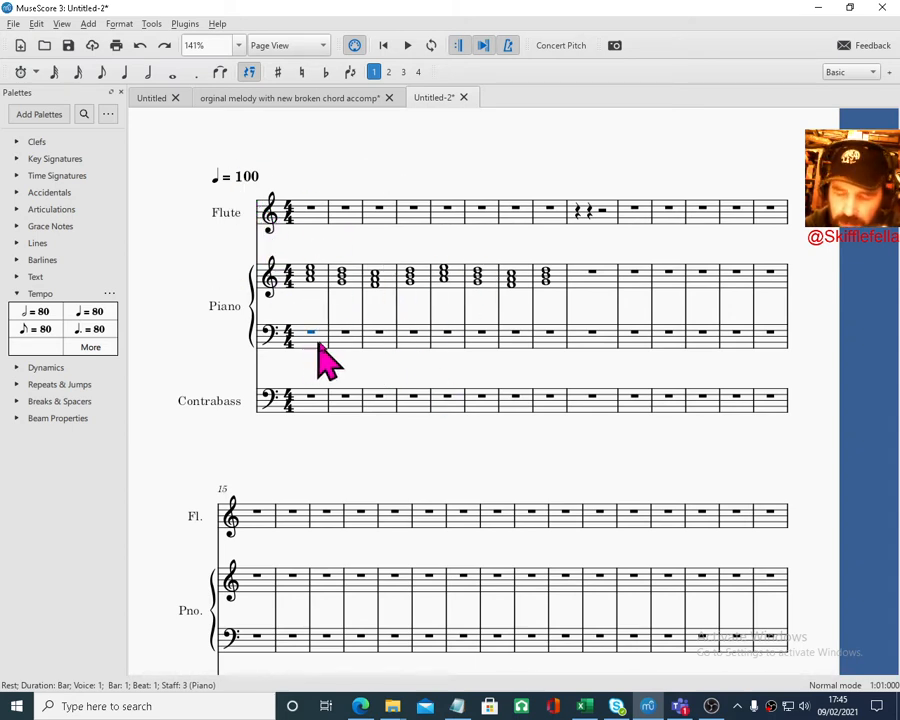
{"action": "left_click", "coordinate": [313, 222]}
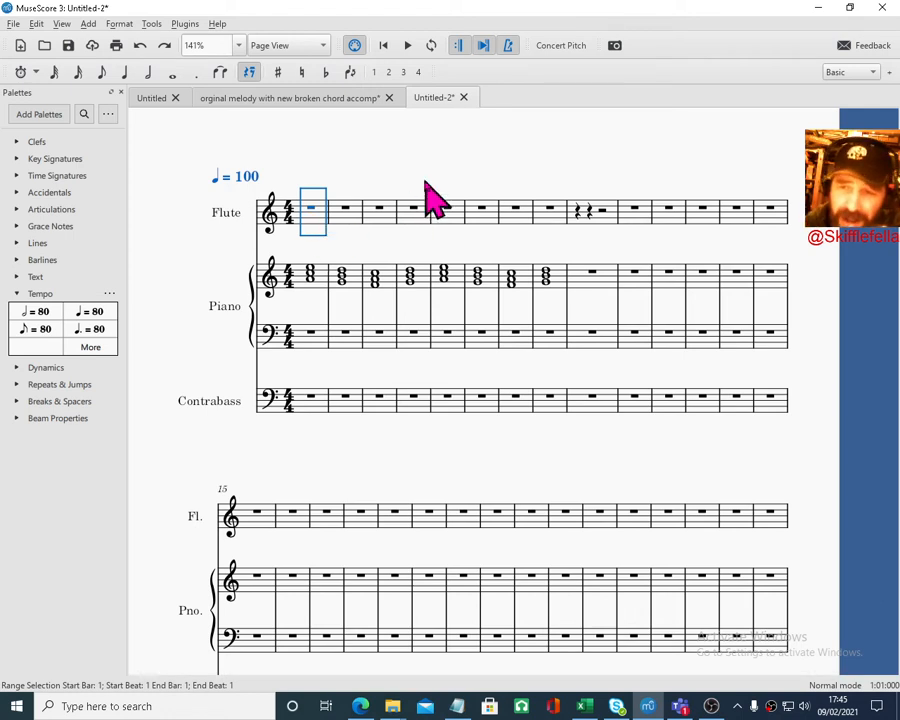
{"action": "left_click", "coordinate": [311, 279]}
{"action": "mouse_move", "coordinate": [325, 273]}
{"action": "left_mouse_down"}
{"action": "mouse_move", "coordinate": [454, 275]}
{"action": "mouse_move", "coordinate": [324, 264]}
{"action": "left_mouse_up"}
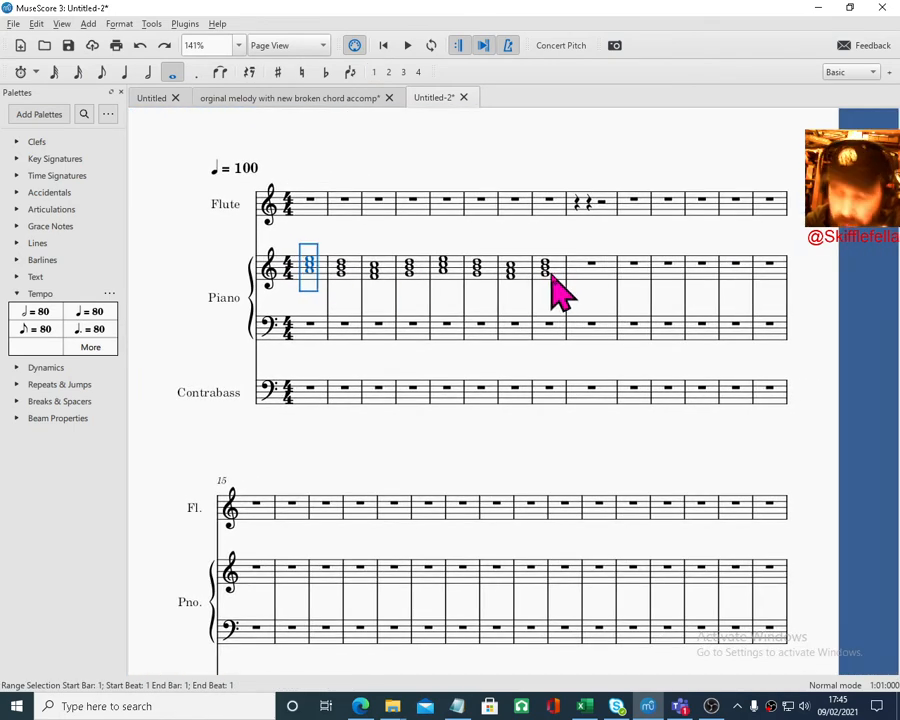
{"action": "left_click", "coordinate": [554, 268], "text": "shift"}
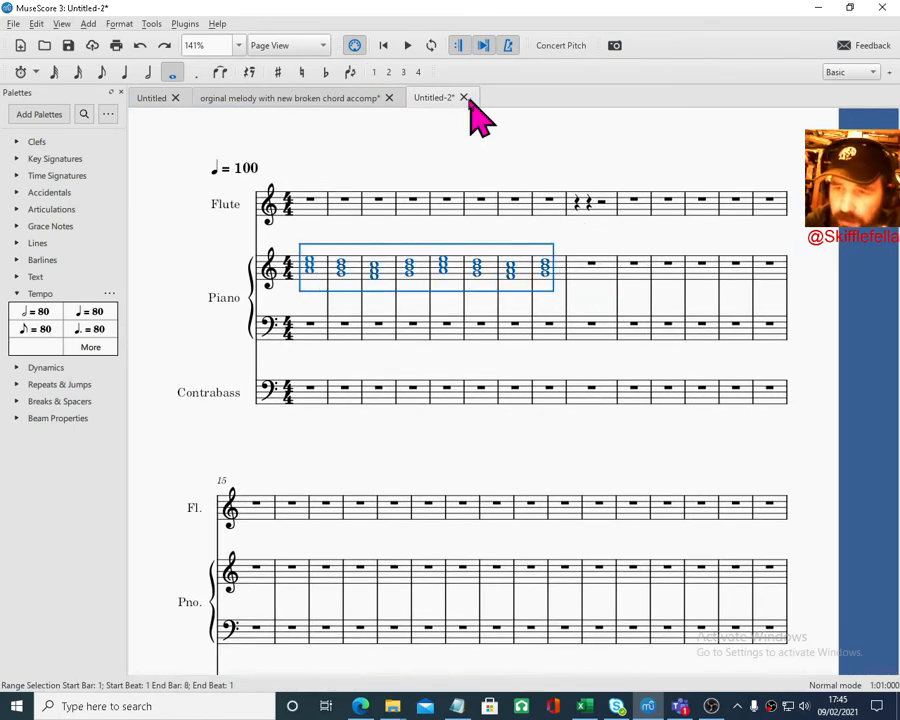
{"action": "left_click", "coordinate": [431, 48]}
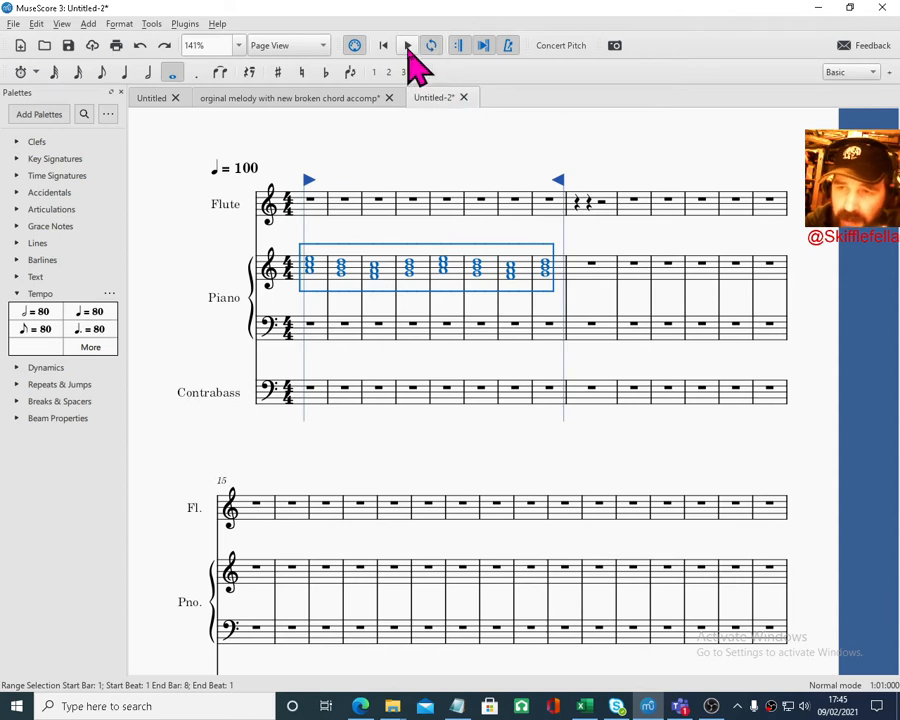
{"action": "left_click", "coordinate": [407, 46]}
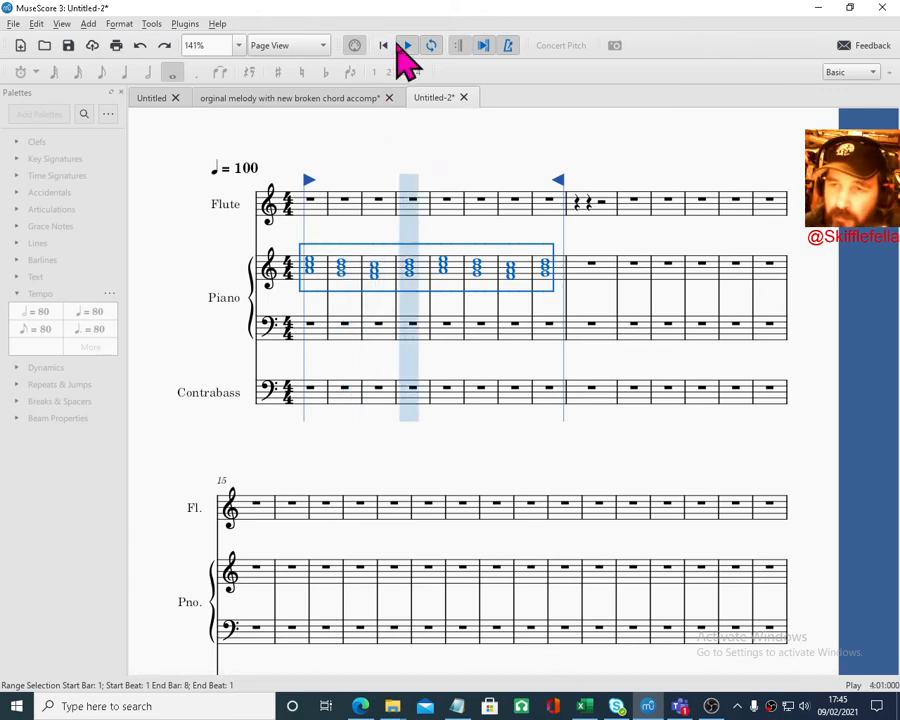
{"action": "left_click", "coordinate": [405, 48]}
Select flute bars 1 to 8, play the looped passage again, and stop playback.
{"action": "left_click", "coordinate": [313, 210]}
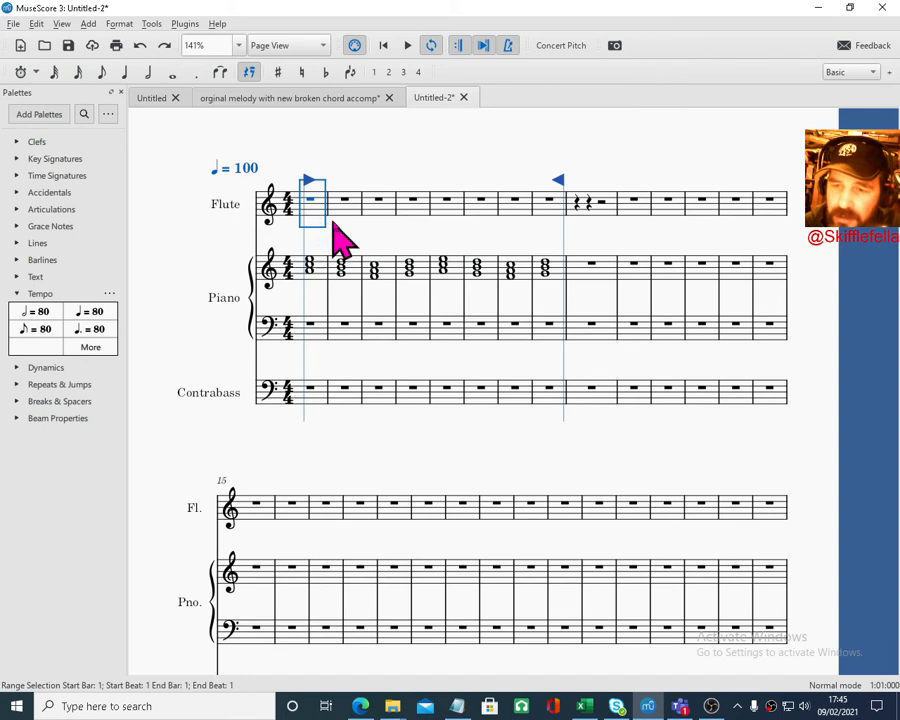
{"action": "left_click", "coordinate": [556, 212], "text": "shift"}
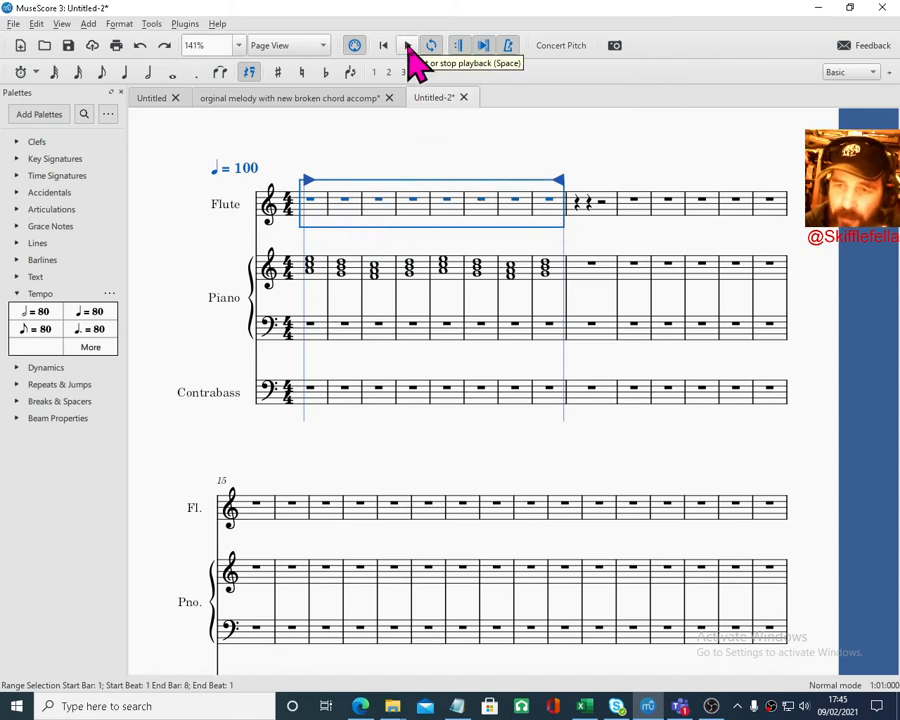
{"action": "left_click", "coordinate": [408, 46]}
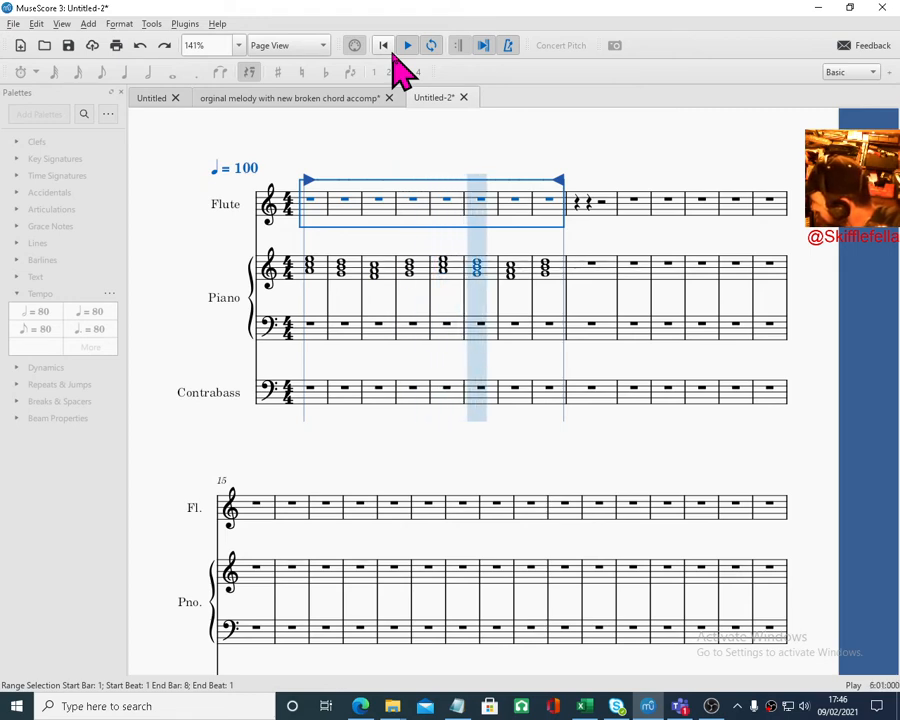
{"action": "key", "text": "space"}
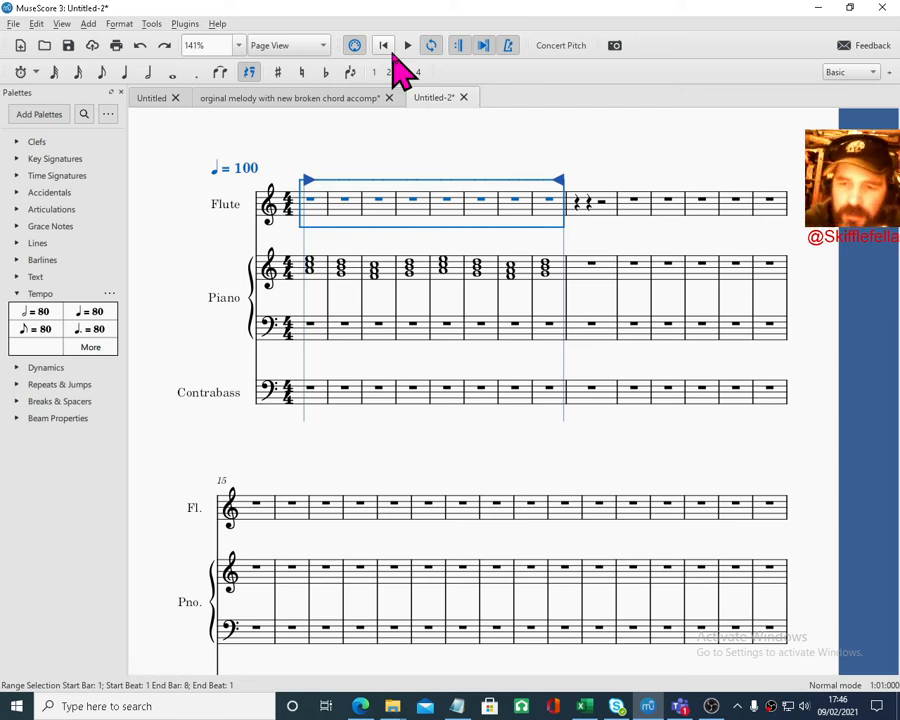
Turn off loop playback and record a bass line into the piano's bass staff from bar 1 using Real-Time (Automatic) input.
{"action": "left_click", "coordinate": [317, 334]}
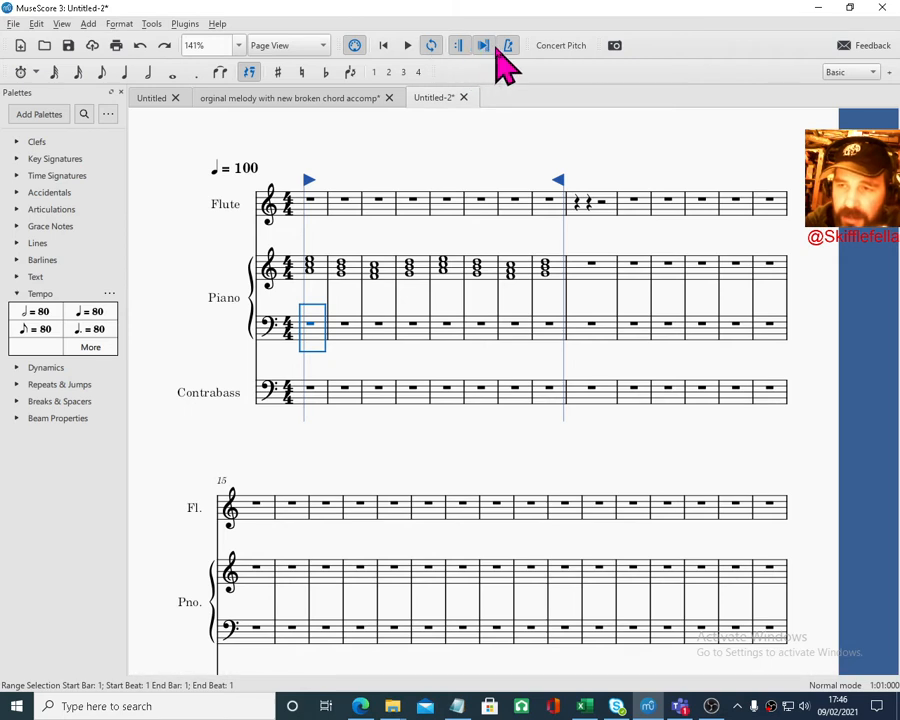
{"action": "left_click", "coordinate": [431, 45]}
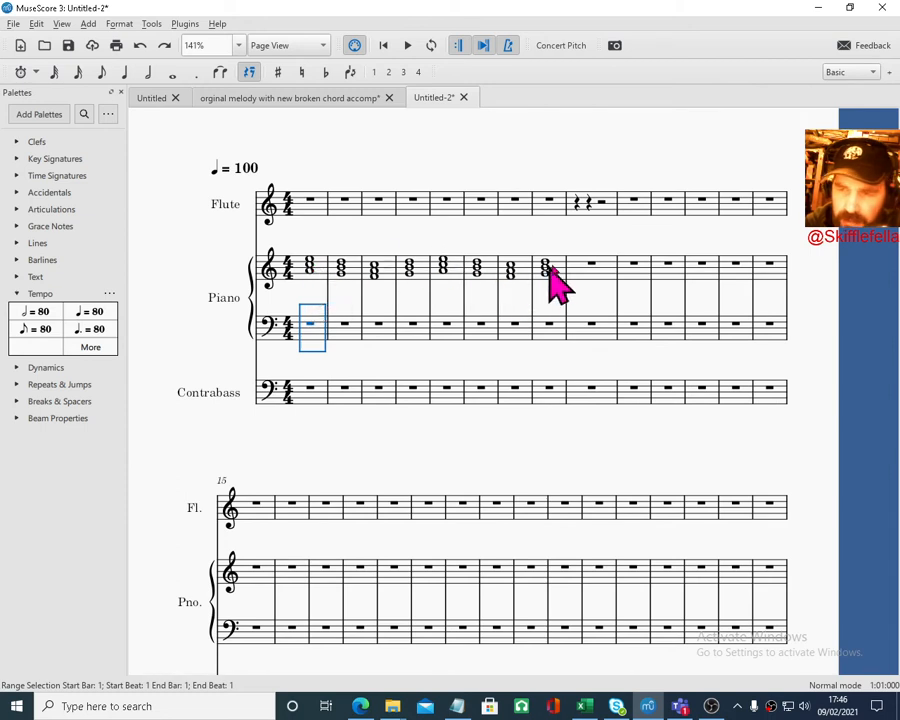
{"action": "left_click", "coordinate": [36, 73]}
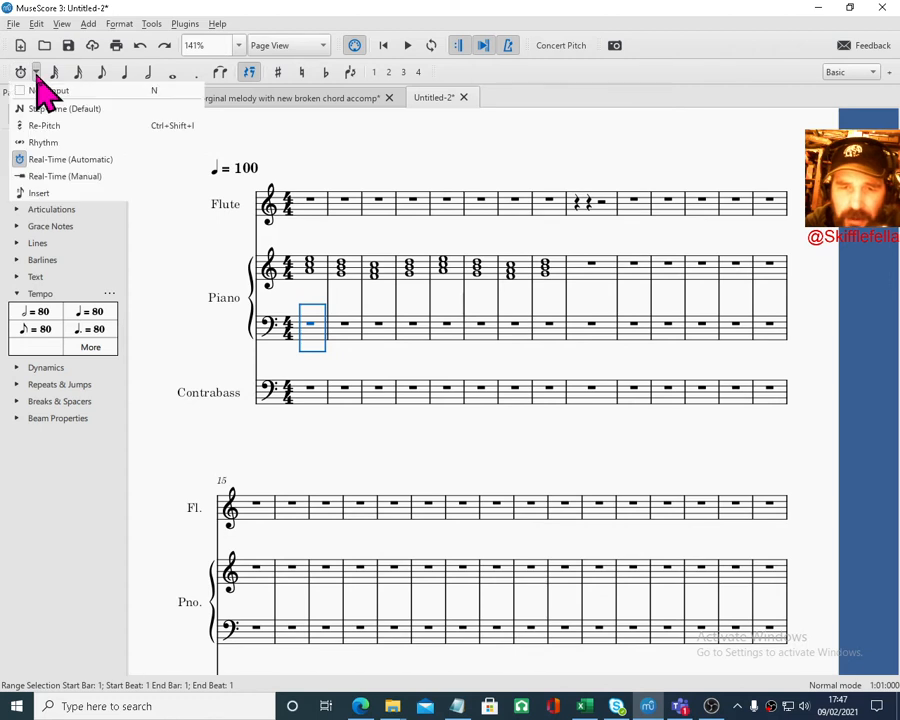
{"action": "left_click", "coordinate": [58, 165]}
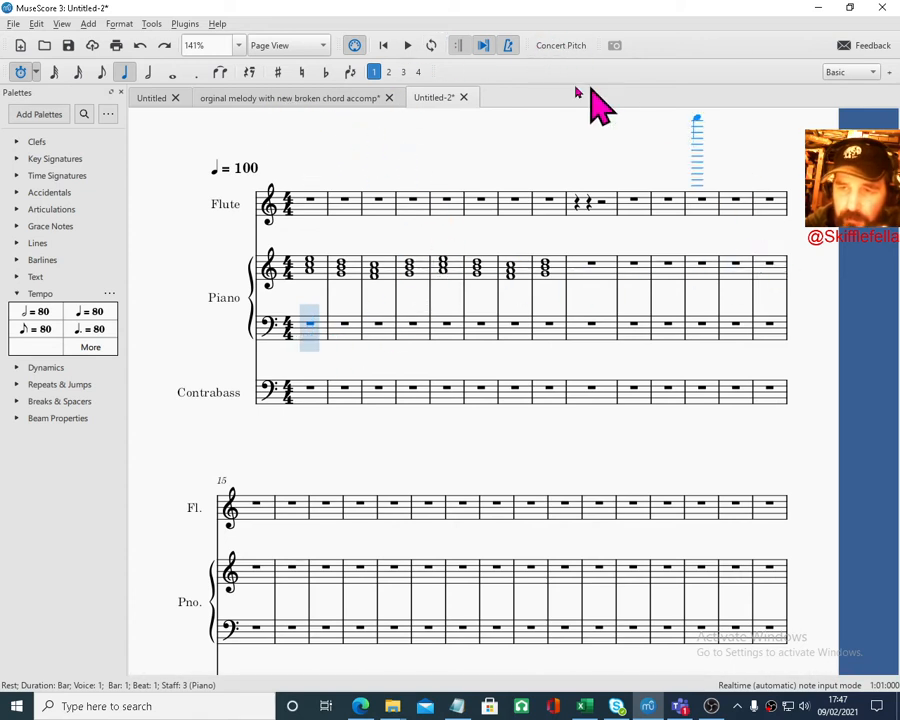
{"action": "key", "text": "Escape"}
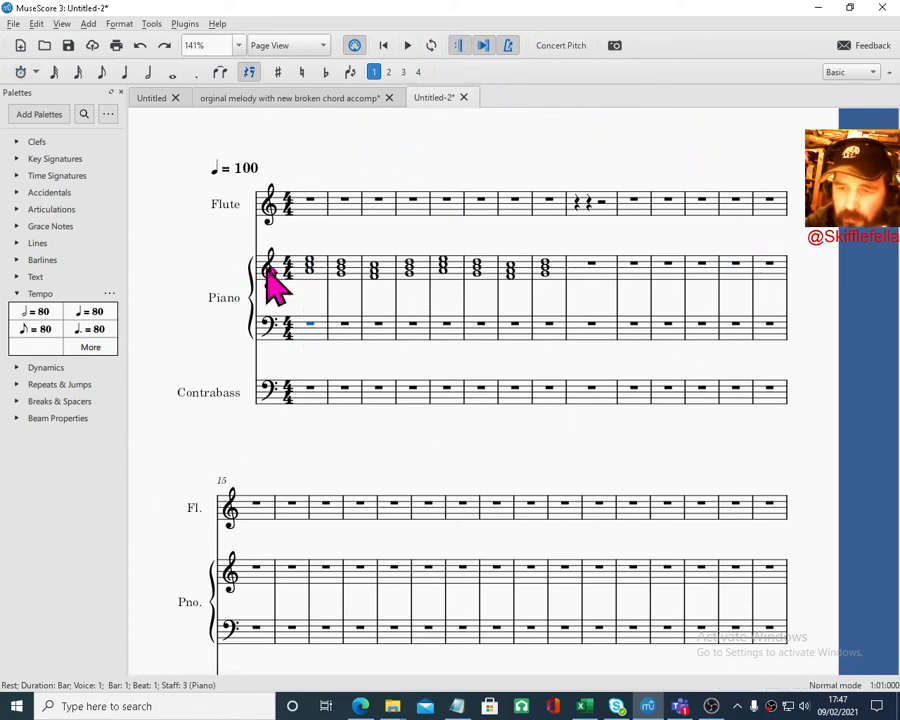
{"action": "left_click", "coordinate": [306, 338]}
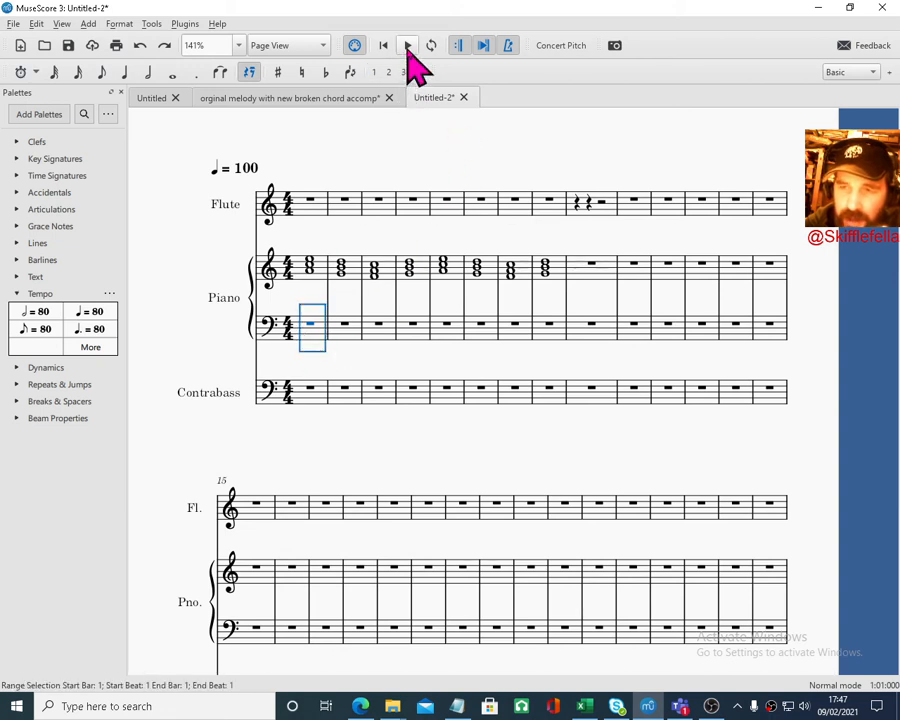
{"action": "key", "text": "n"}
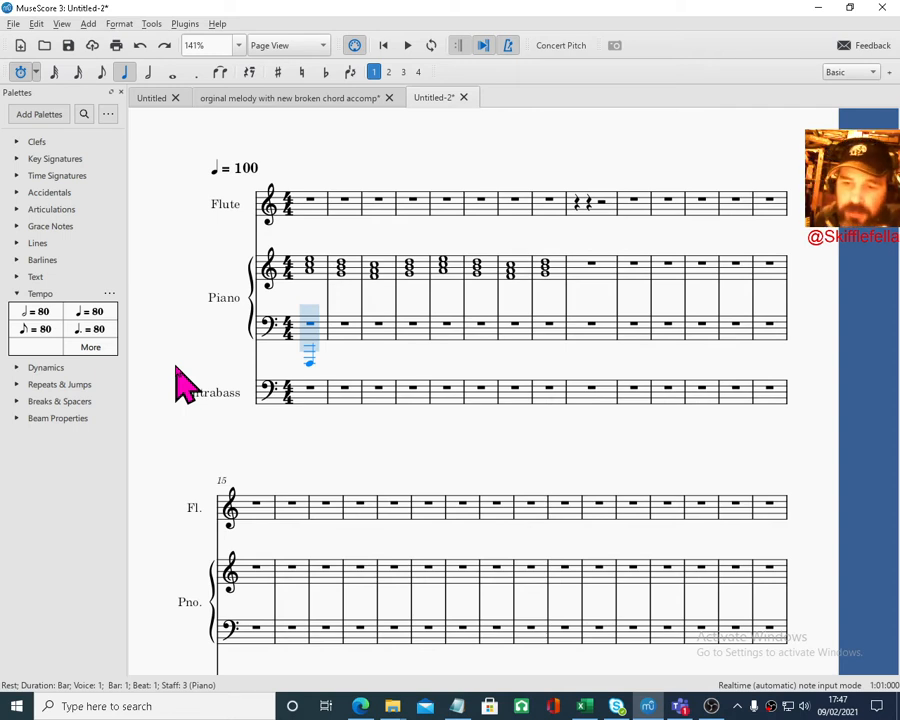
{"action": "key", "text": "a"}
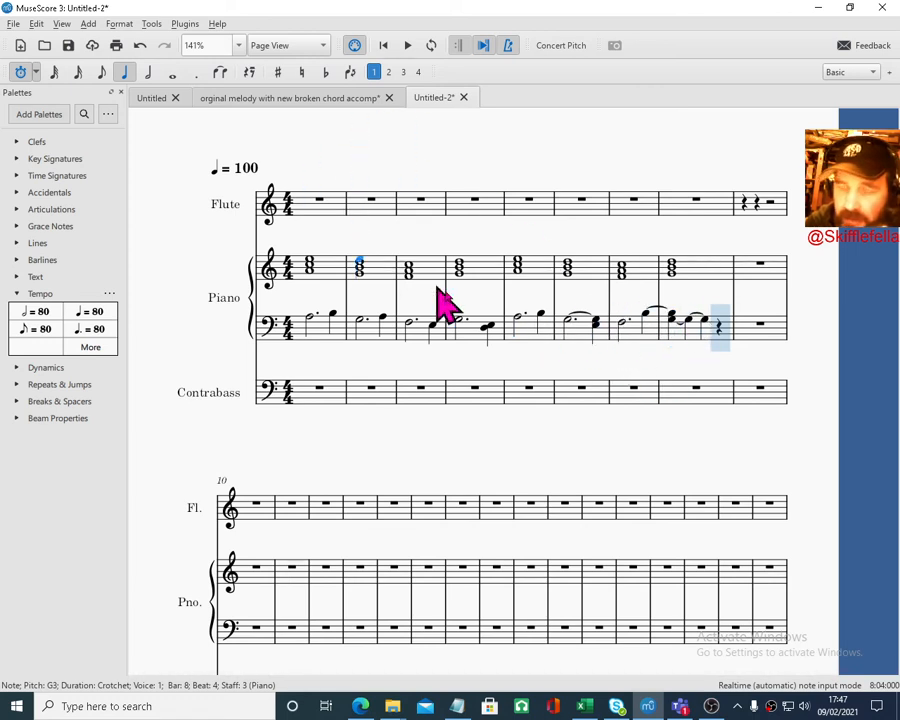
Leave note input and remove the tied G from beat 4 of bar 6 in the piano's bass staff, keeping only E3.
{"action": "key", "text": "Escape"}
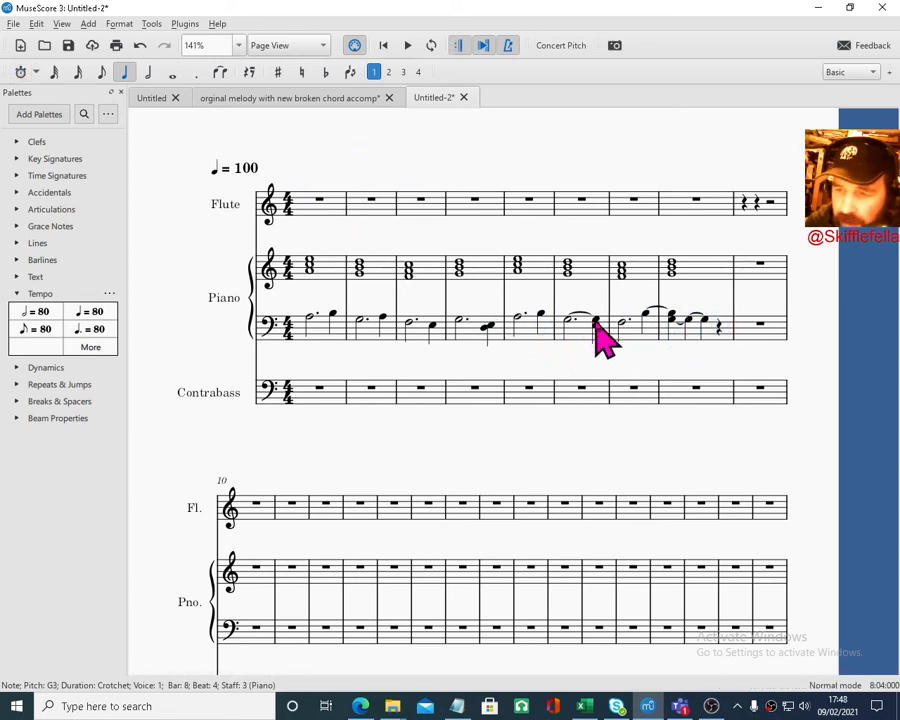
{"action": "left_click", "coordinate": [596, 322]}
{"action": "key", "text": "Up"}
{"action": "key", "text": "Up"}
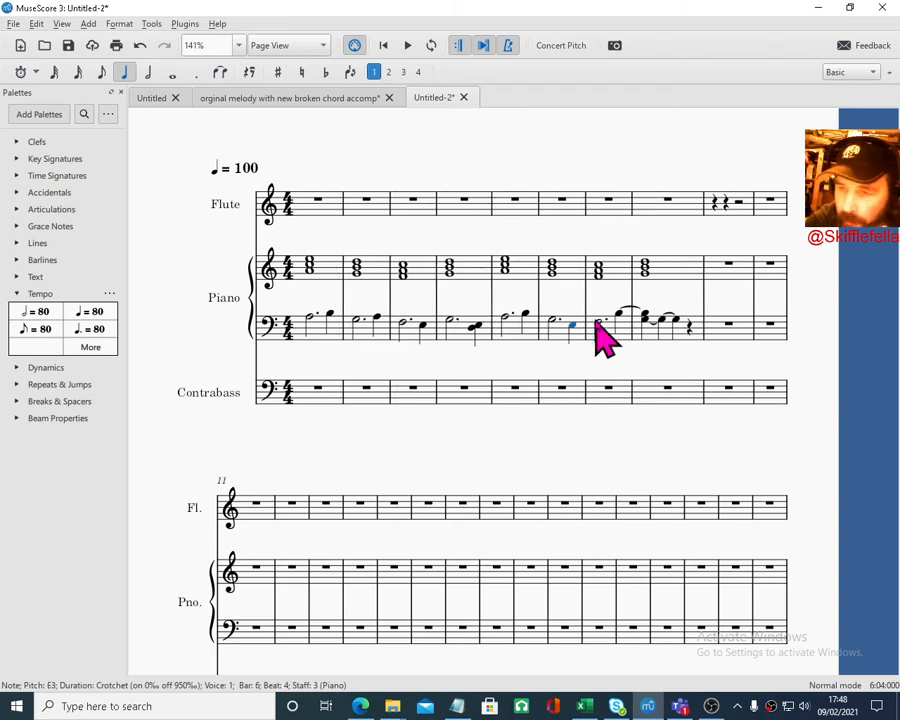
Delete the tied B on beat 1 and the G crotchets on beats 2 and 3 of bar 8 in the piano's bass staff.
{"action": "left_click", "coordinate": [646, 316]}
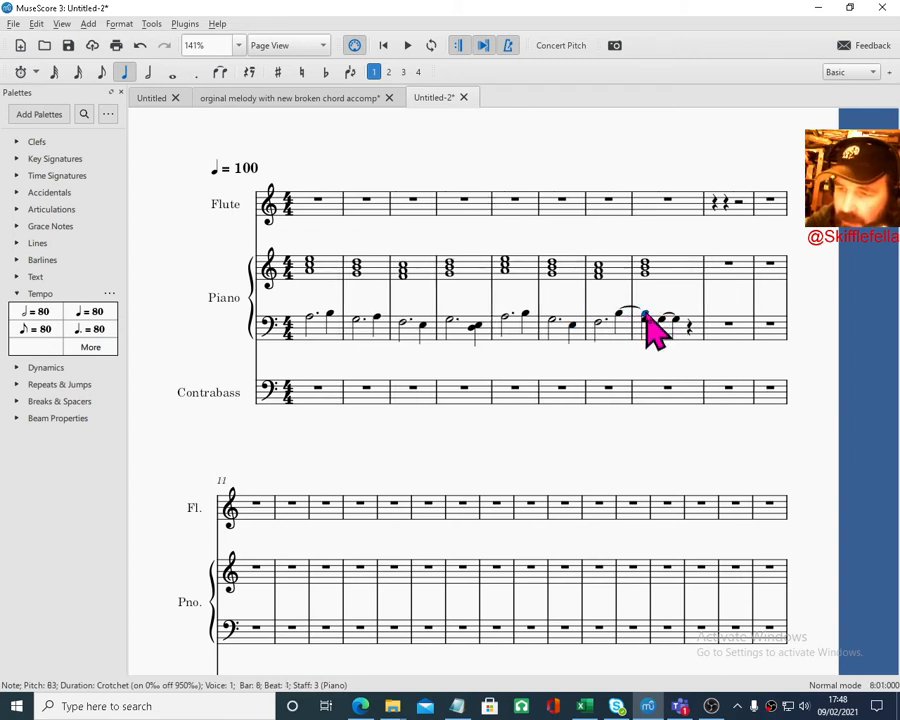
{"action": "key", "text": "Delete"}
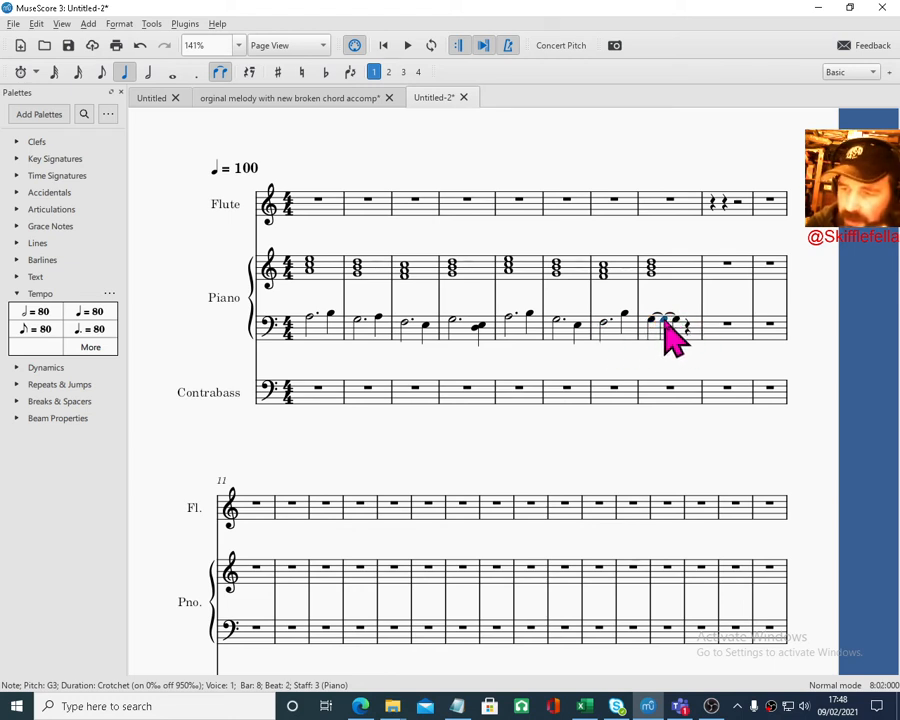
{"action": "key", "text": "Delete"}
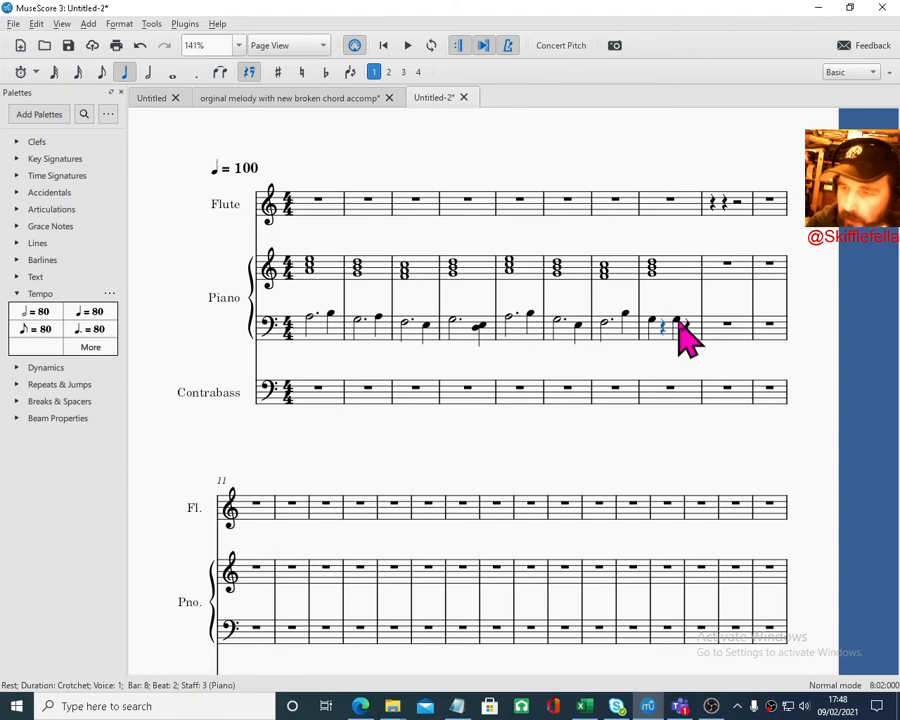
{"action": "left_click", "coordinate": [678, 320]}
{"action": "key", "text": "Delete"}
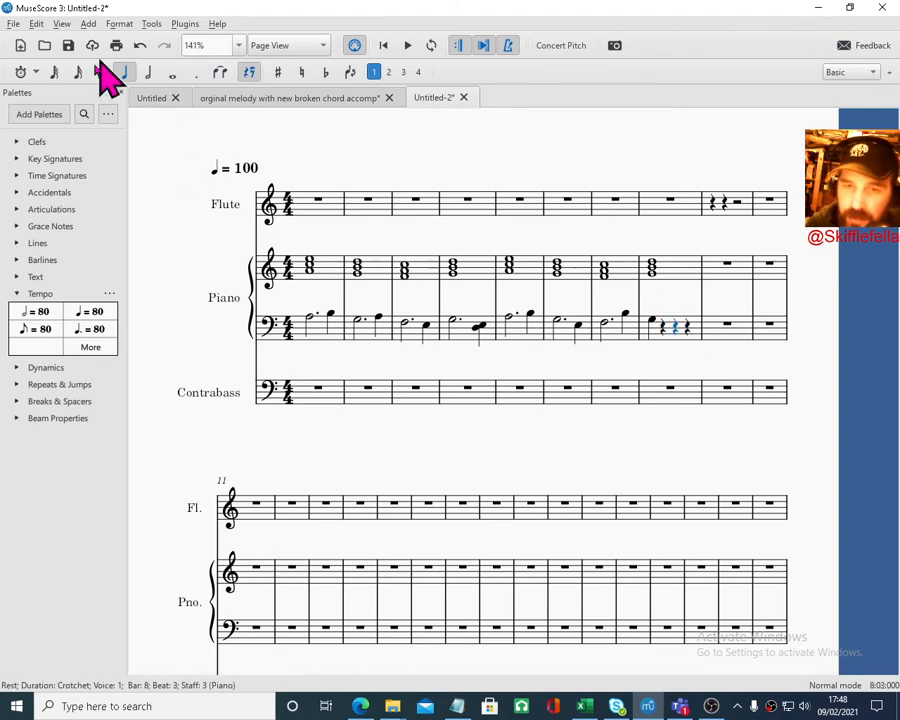
Delete the remaining G crotchet in bar 8 of the piano's bass staff and clear the bar to a full-bar rest.
{"action": "left_click", "coordinate": [148, 76]}
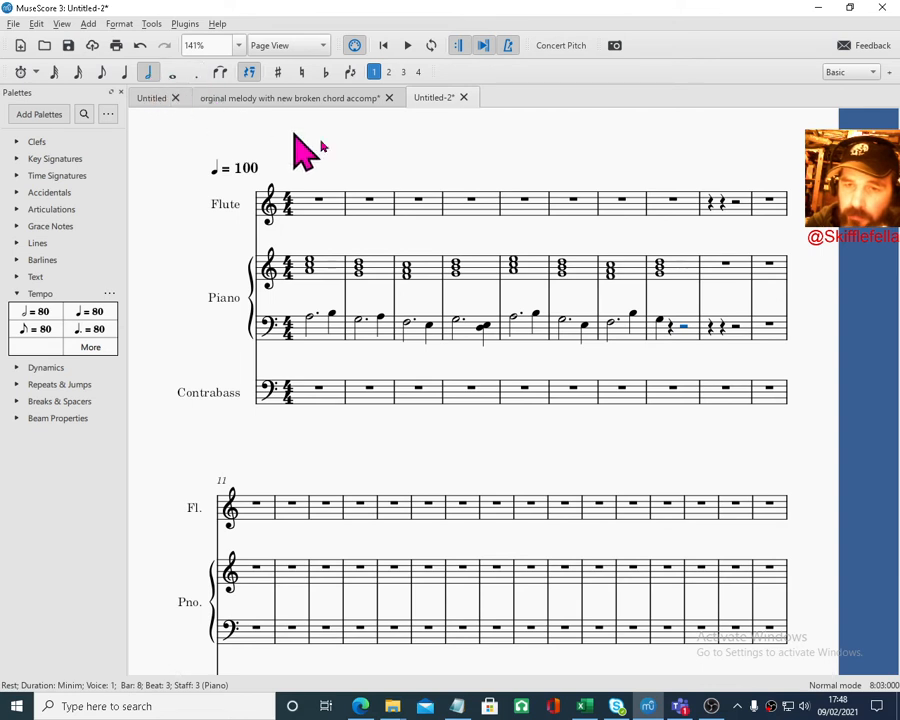
{"action": "left_click", "coordinate": [661, 323]}
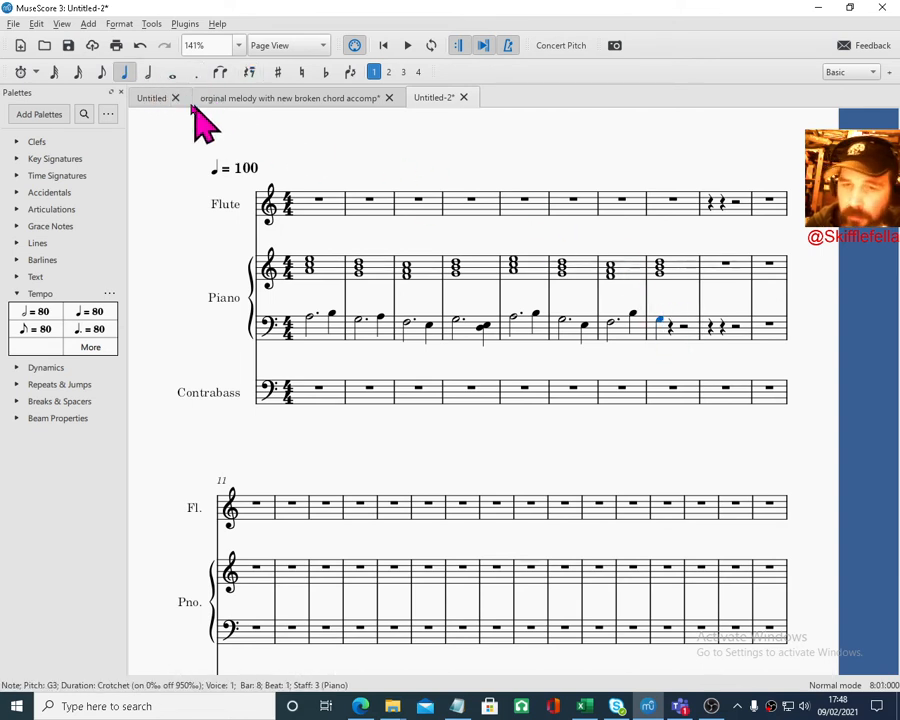
{"action": "key", "text": "Delete"}
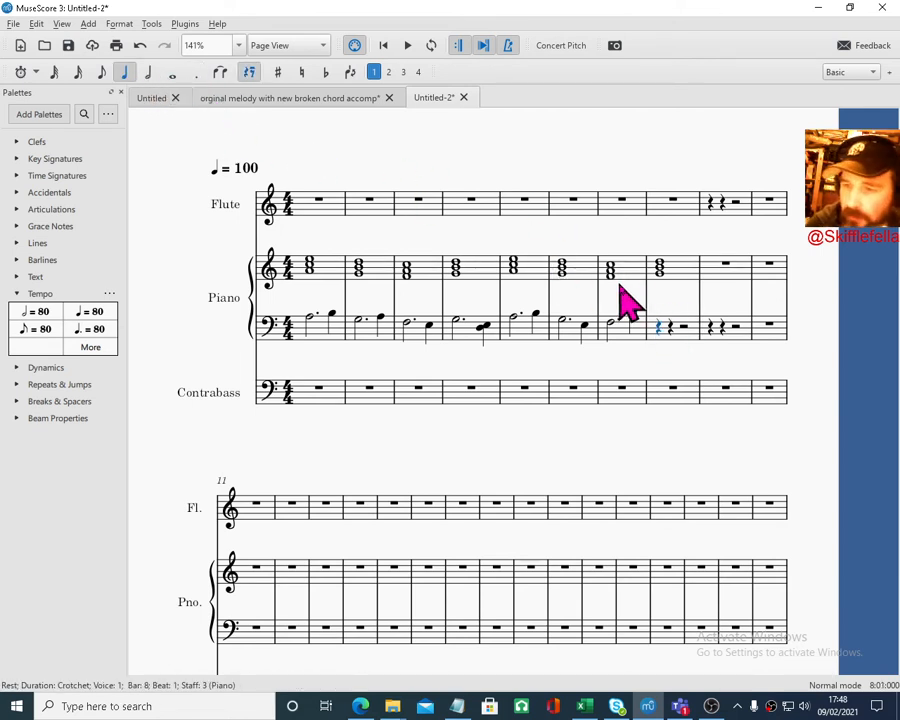
{"action": "left_click", "coordinate": [148, 74]}
{"action": "left_click", "coordinate": [197, 73]}
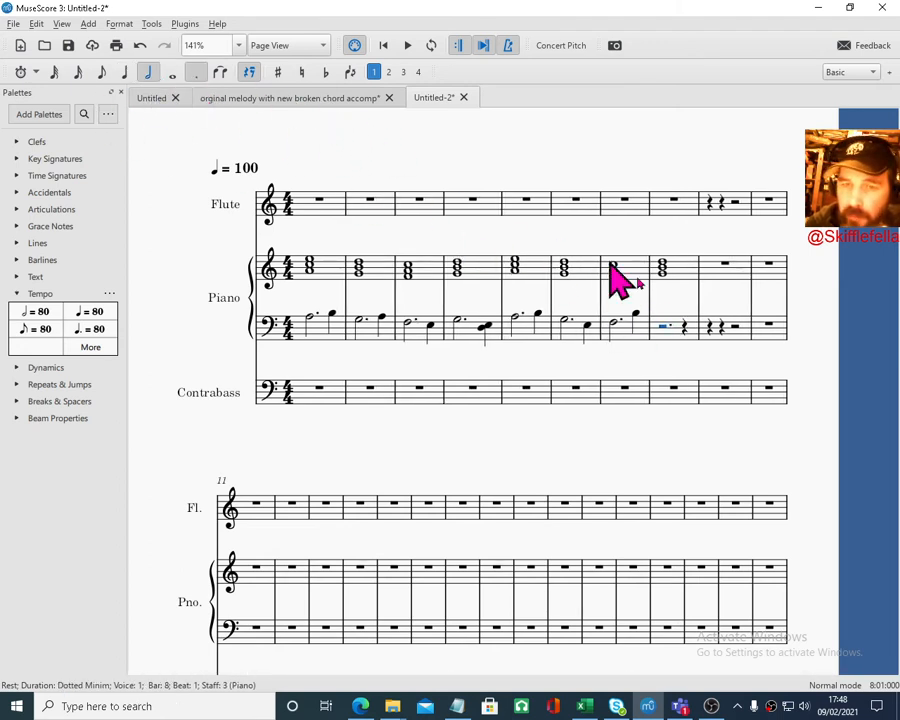
{"action": "left_click", "coordinate": [668, 335]}
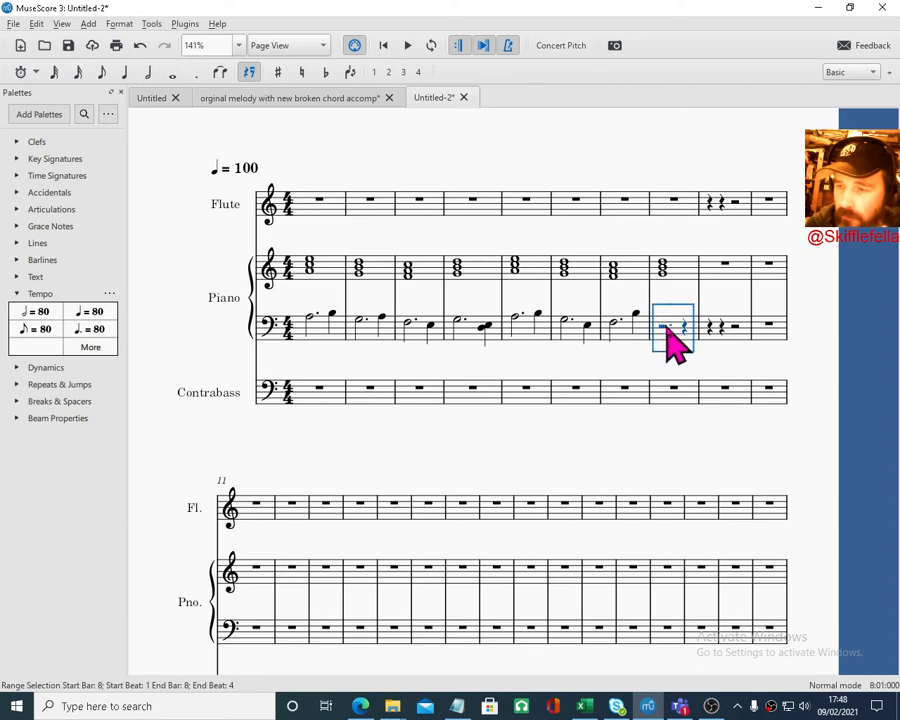
{"action": "key", "text": "Delete"}
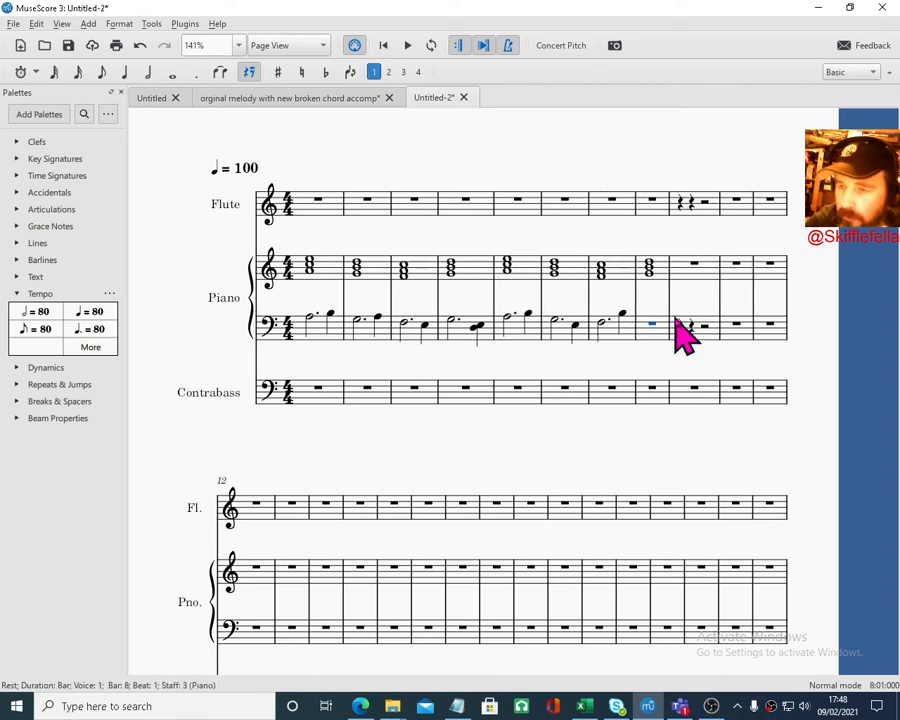
Enter a dotted minim G3 at the start of bar 8 in the piano's bass staff and play back the score.
{"action": "left_click", "coordinate": [646, 320]}
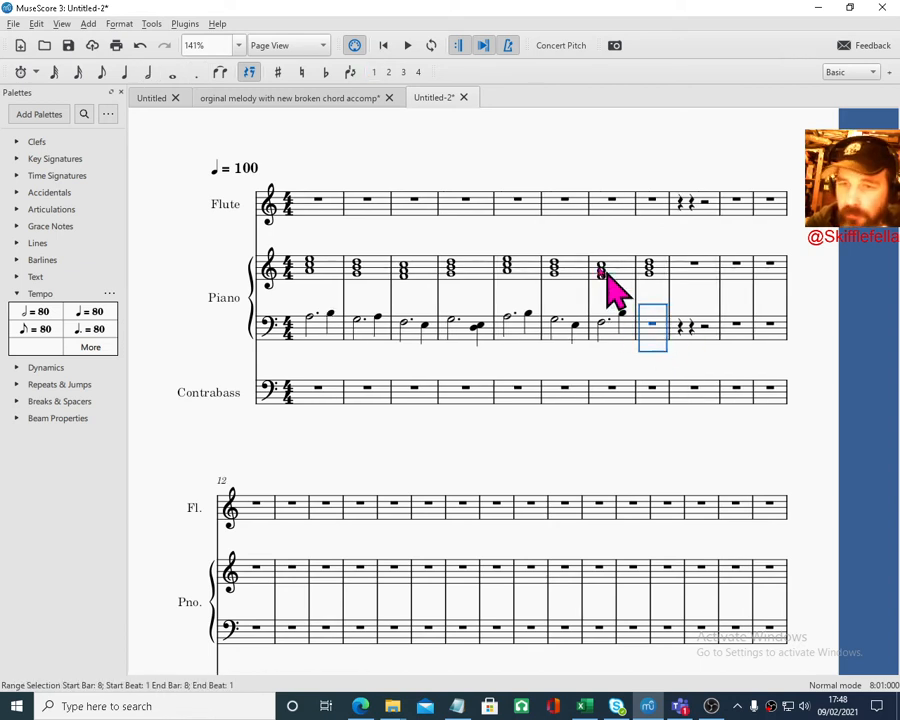
{"action": "left_click", "coordinate": [148, 74]}
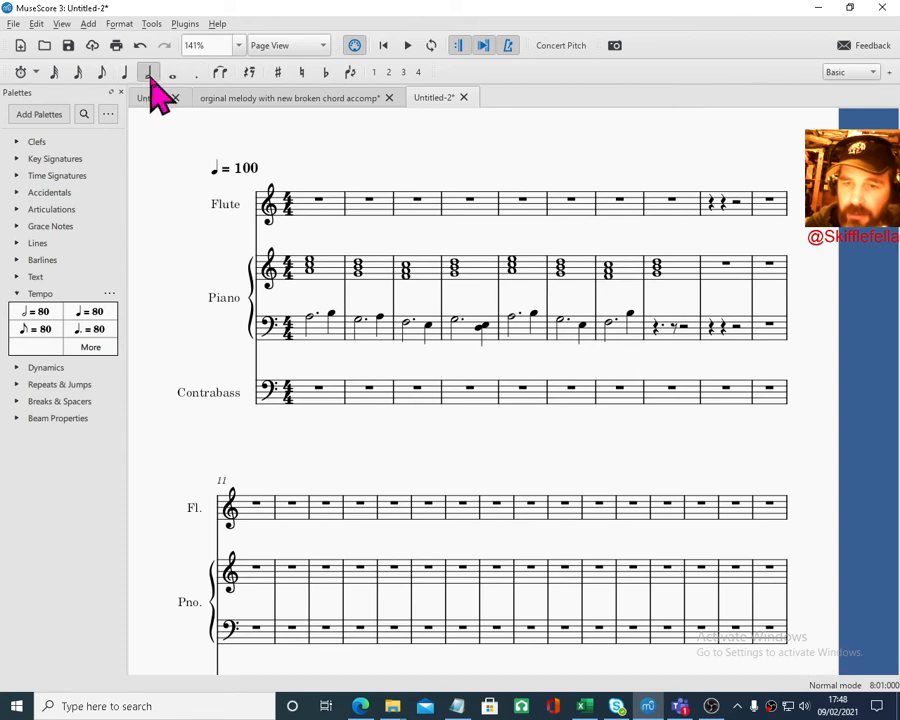
{"action": "left_click", "coordinate": [196, 74]}
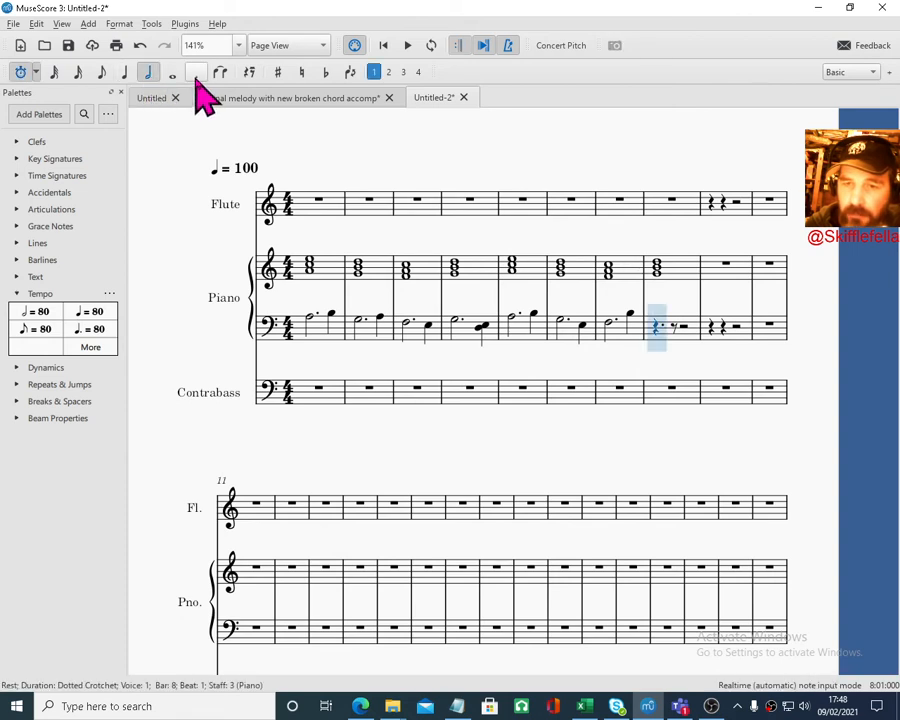
{"action": "left_click", "coordinate": [656, 326]}
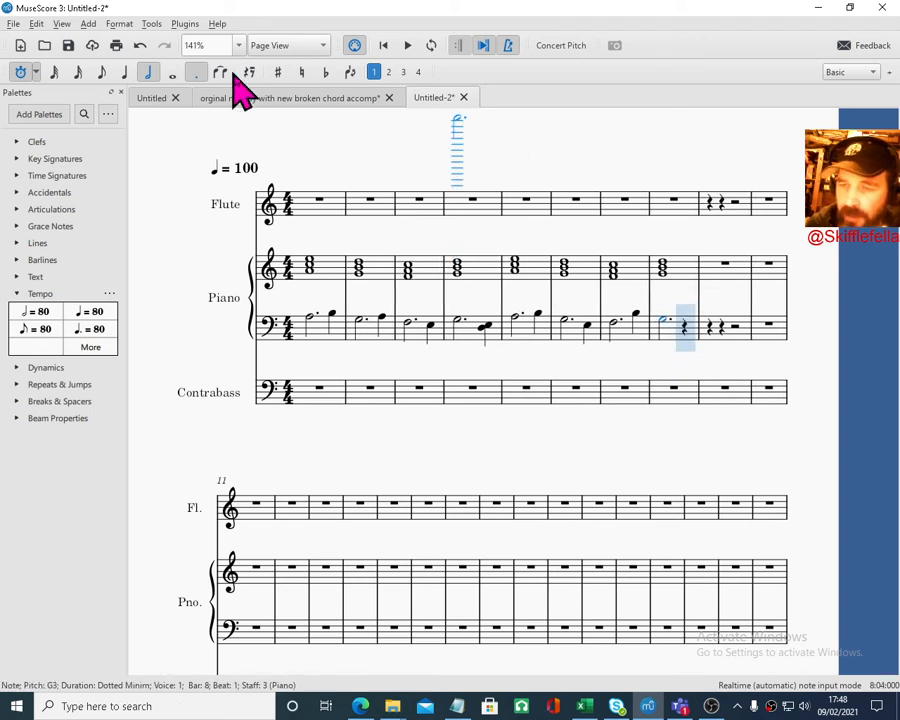
{"action": "left_click", "coordinate": [407, 46]}
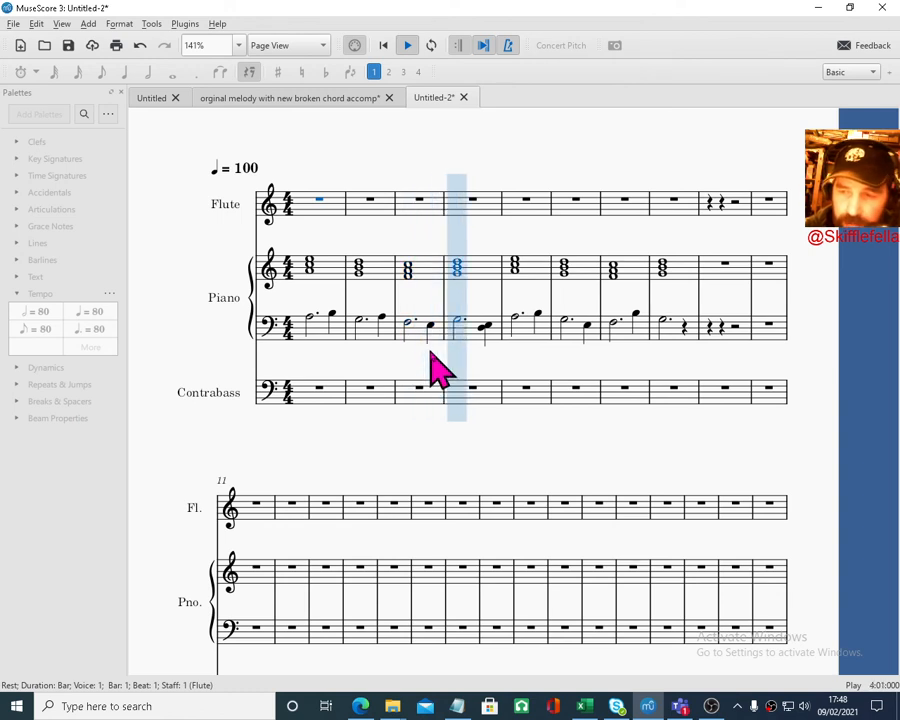
Reduce beat 4 of bar 4 in the piano's bass staff to the single note D3 and play back the score.
{"action": "key", "text": "space"}
{"action": "left_click", "coordinate": [483, 329]}
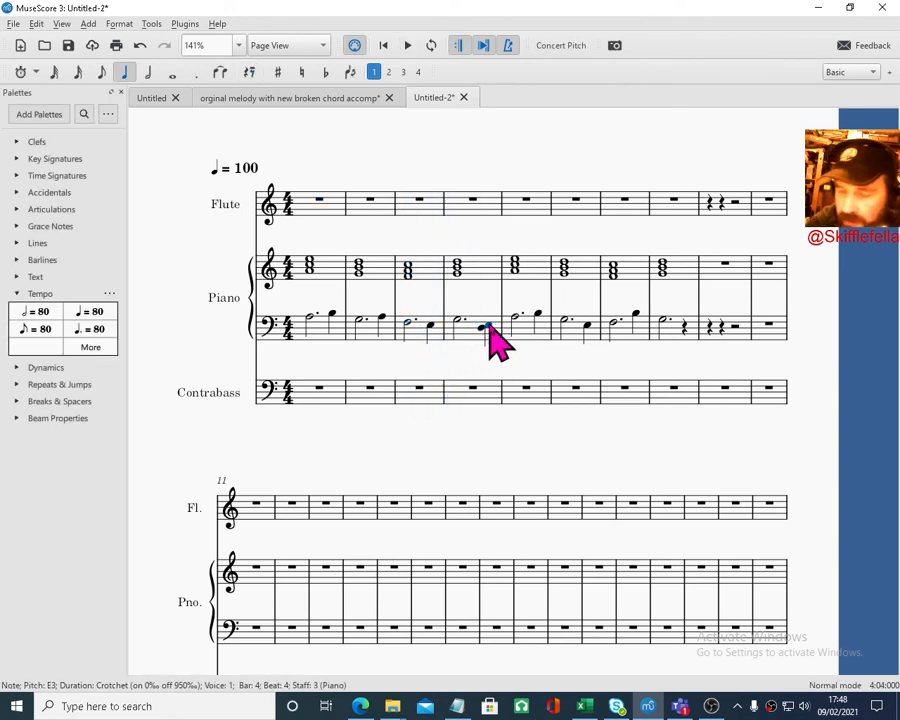
{"action": "key", "text": "Down"}
{"action": "key", "text": "space"}
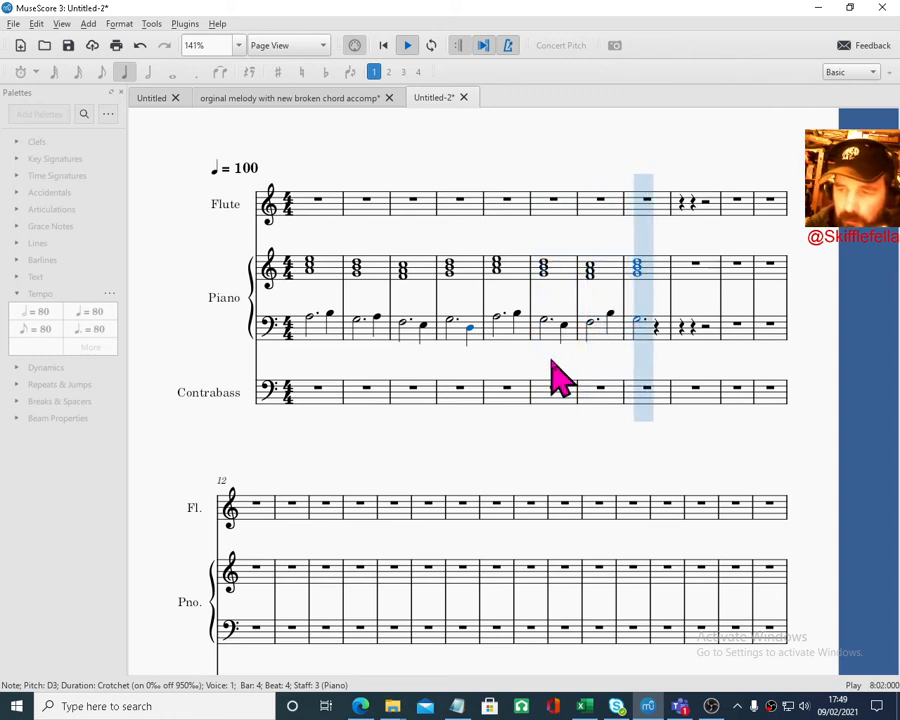
{"action": "key", "text": "space"}
{"action": "left_click", "coordinate": [383, 45]}
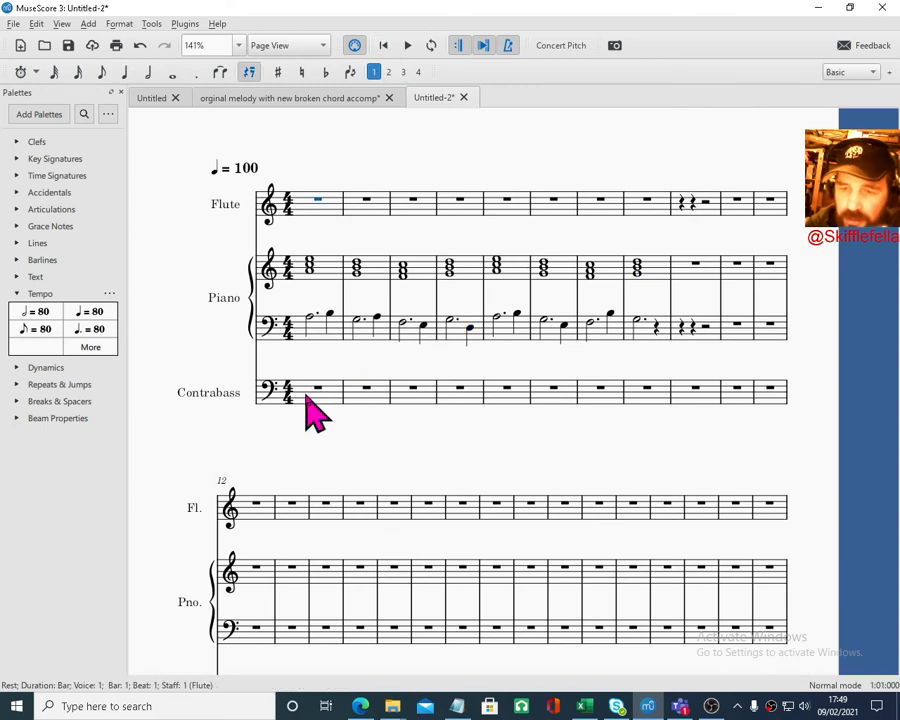
{"action": "left_click", "coordinate": [311, 393]}
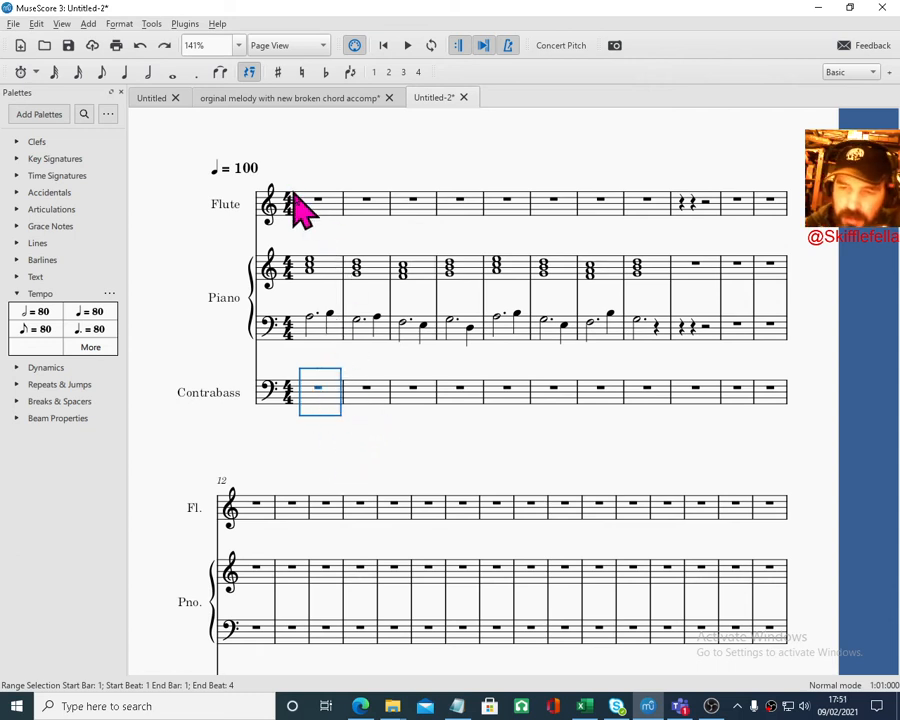
{"action": "left_click", "coordinate": [312, 218]}
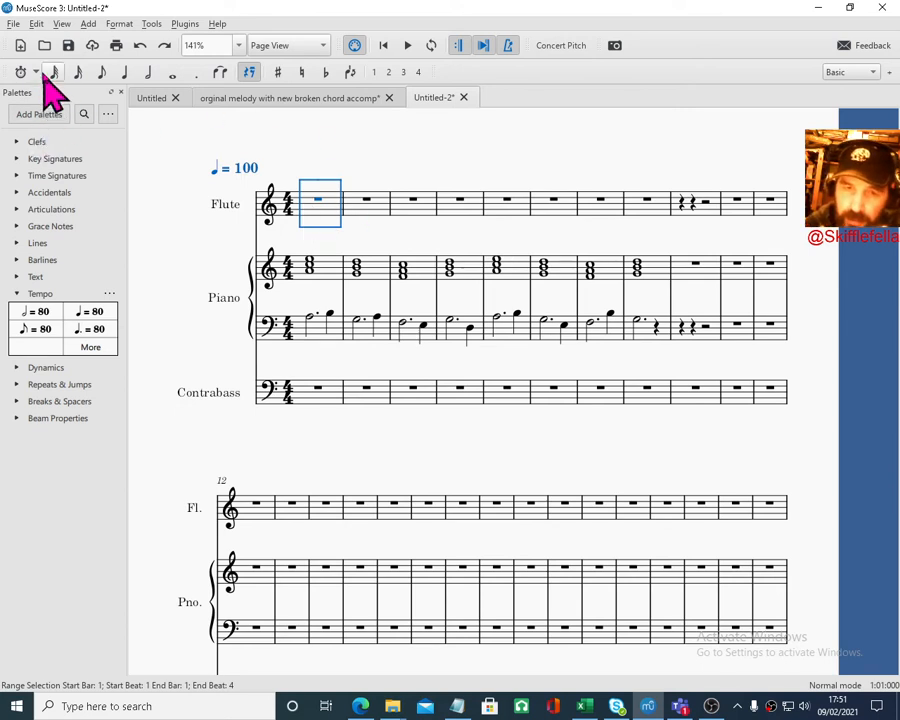
{"action": "left_click", "coordinate": [323, 402]}
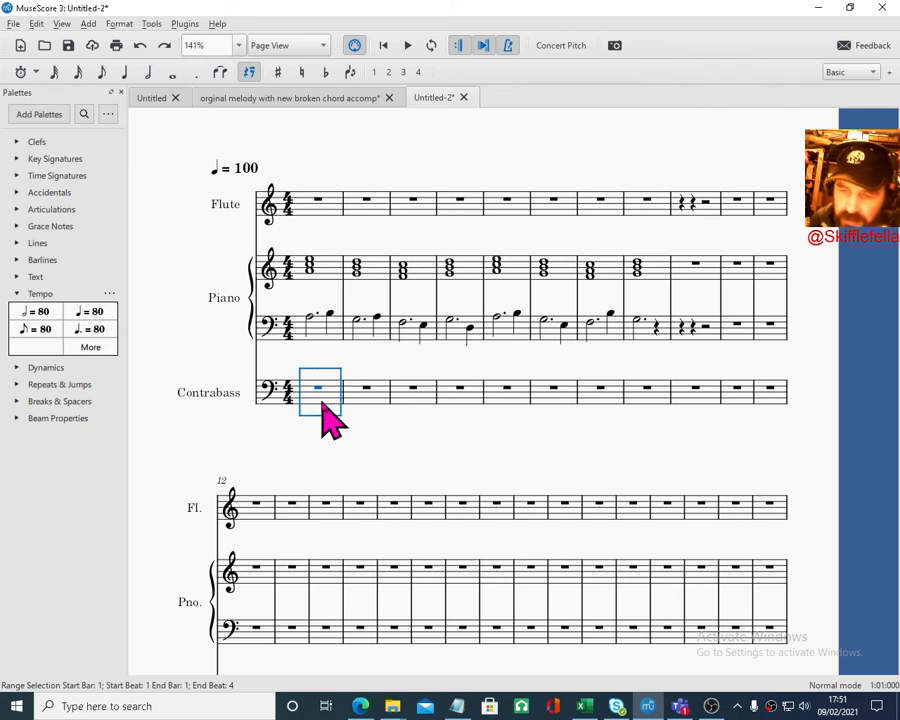
{"action": "left_click", "coordinate": [318, 336]}
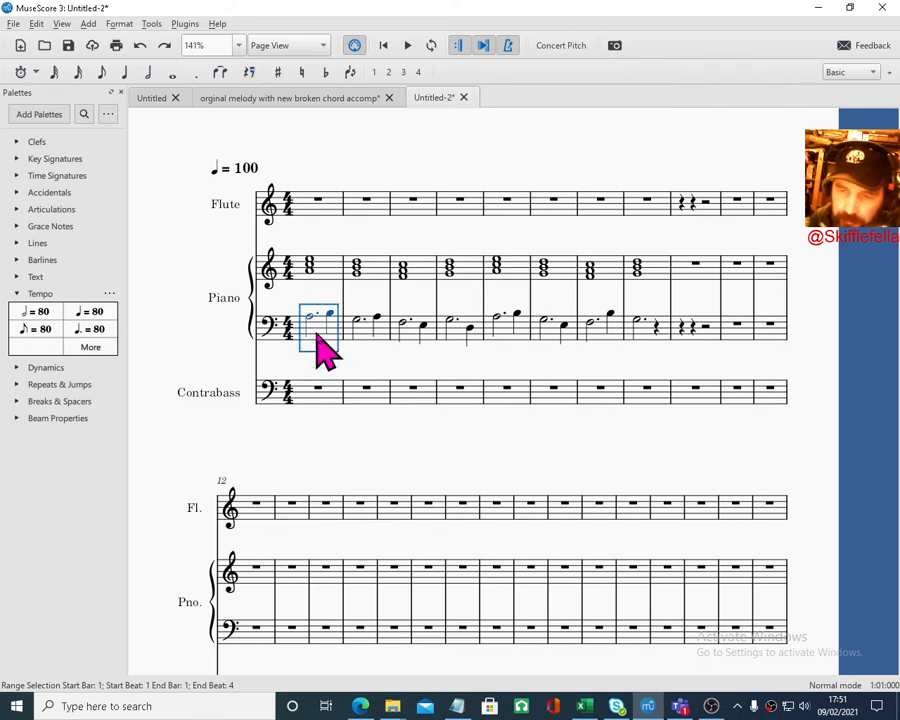
{"action": "left_click", "coordinate": [324, 408]}
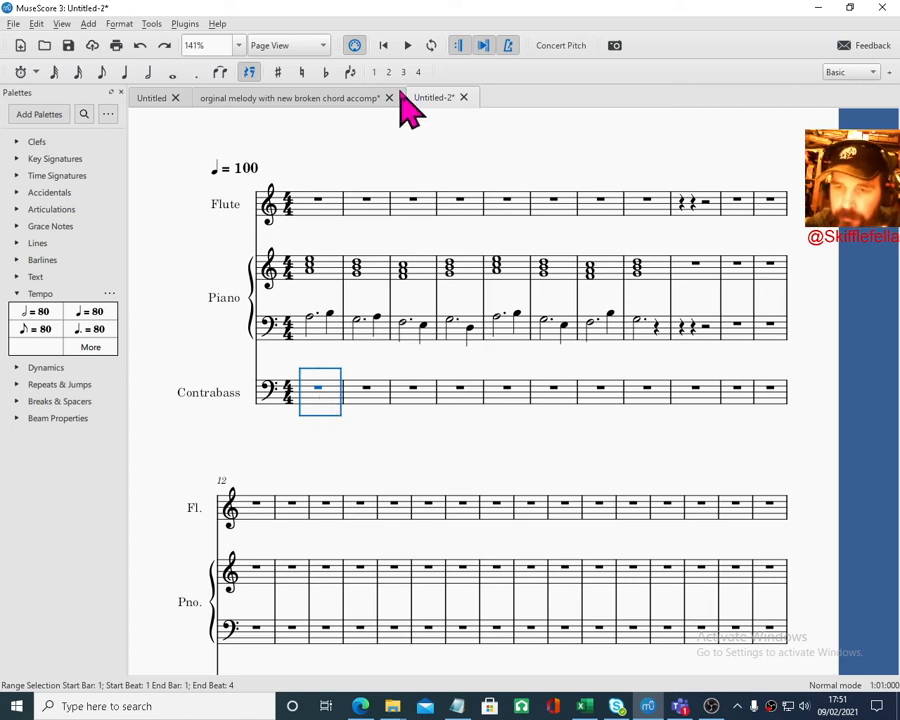
Play back the piano part from bar 1 and return the playback position to the start of the score.
{"action": "left_click", "coordinate": [407, 46]}
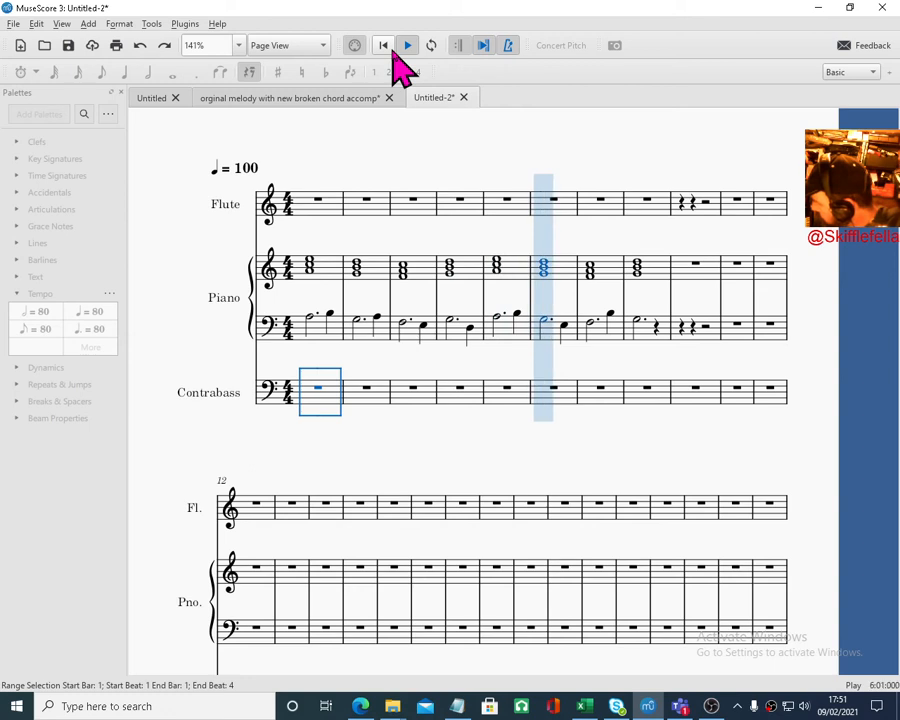
{"action": "left_click", "coordinate": [398, 56]}
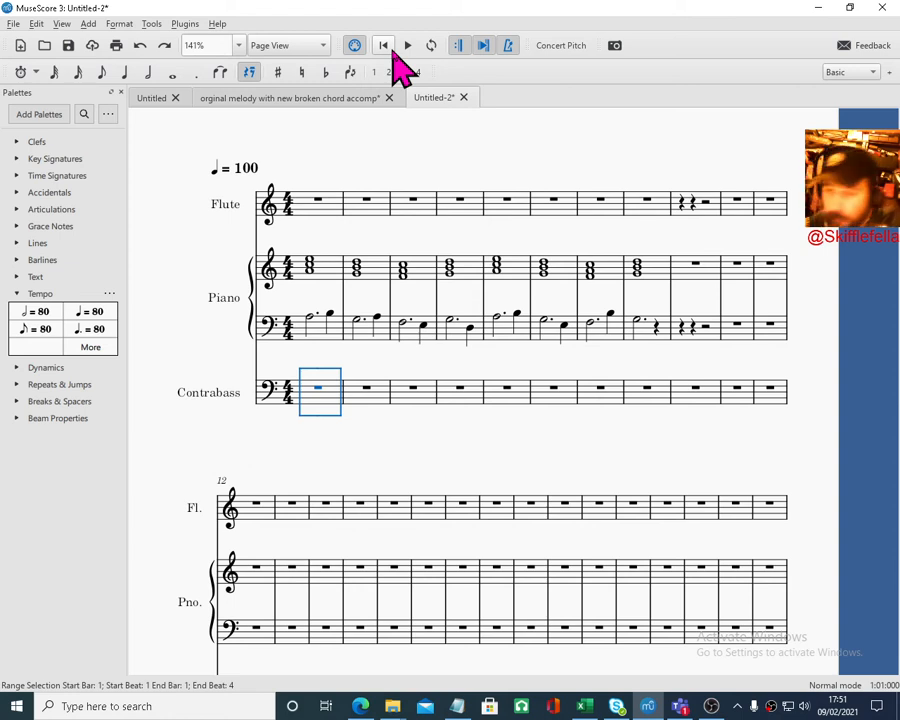
{"action": "left_click", "coordinate": [385, 46]}
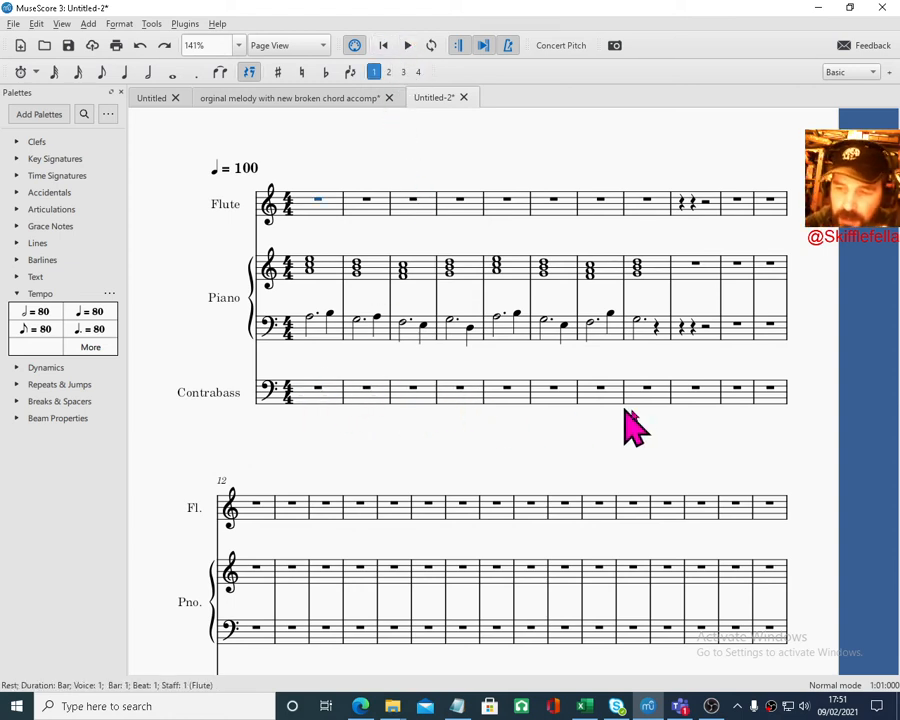
Try to record held notes A2 and B2 from bar 1 of the contrabass staff using real-time automatic note input.
{"action": "left_click", "coordinate": [312, 395]}
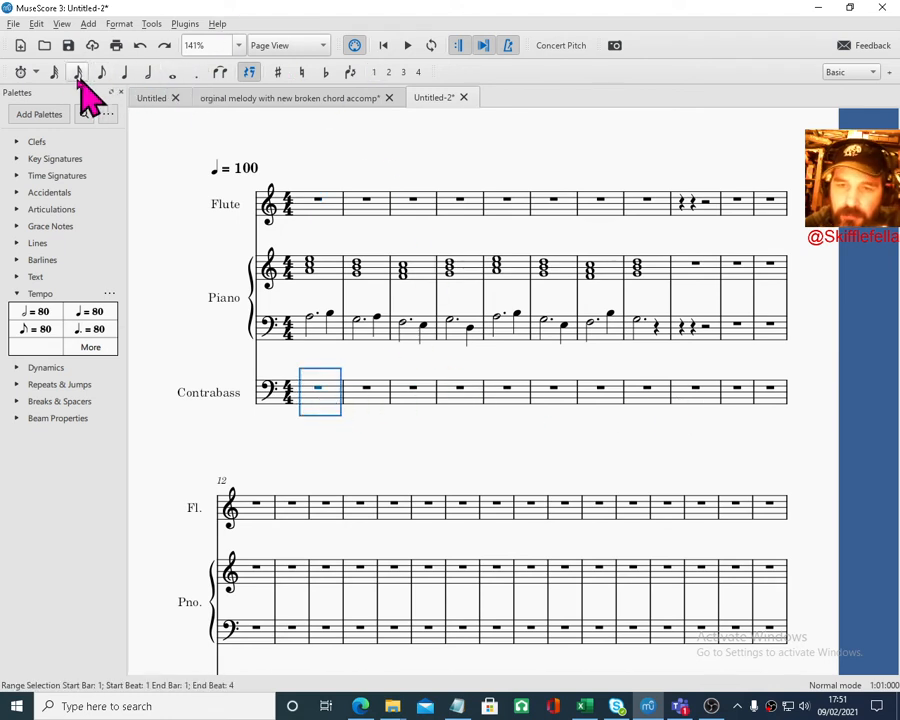
{"action": "key", "text": "n"}
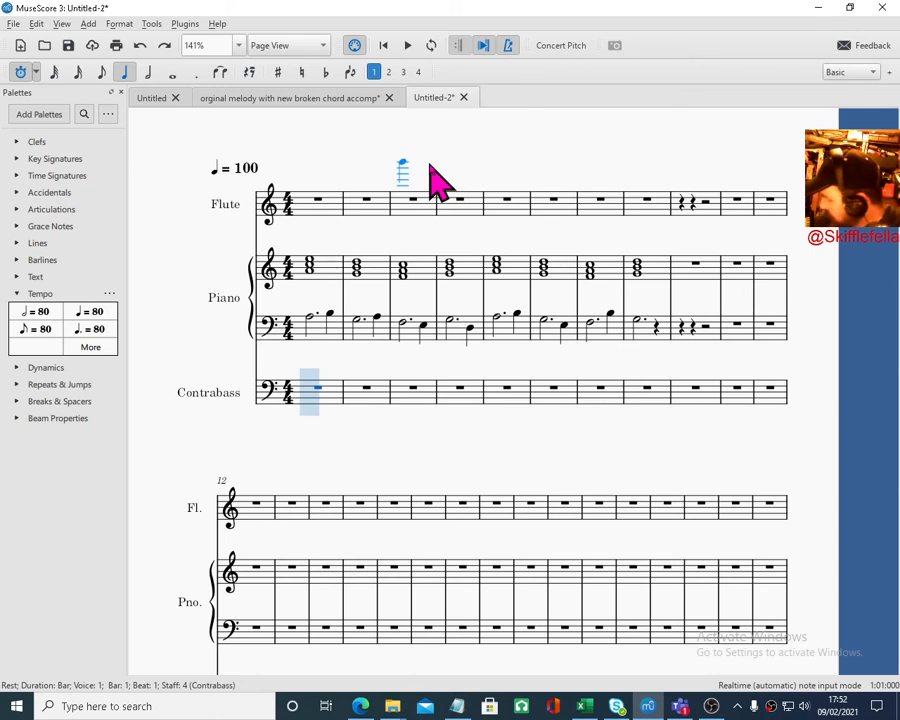
{"action": "key", "text": "a"}
{"action": "key", "text": "a"}
{"action": "key", "text": "a"}
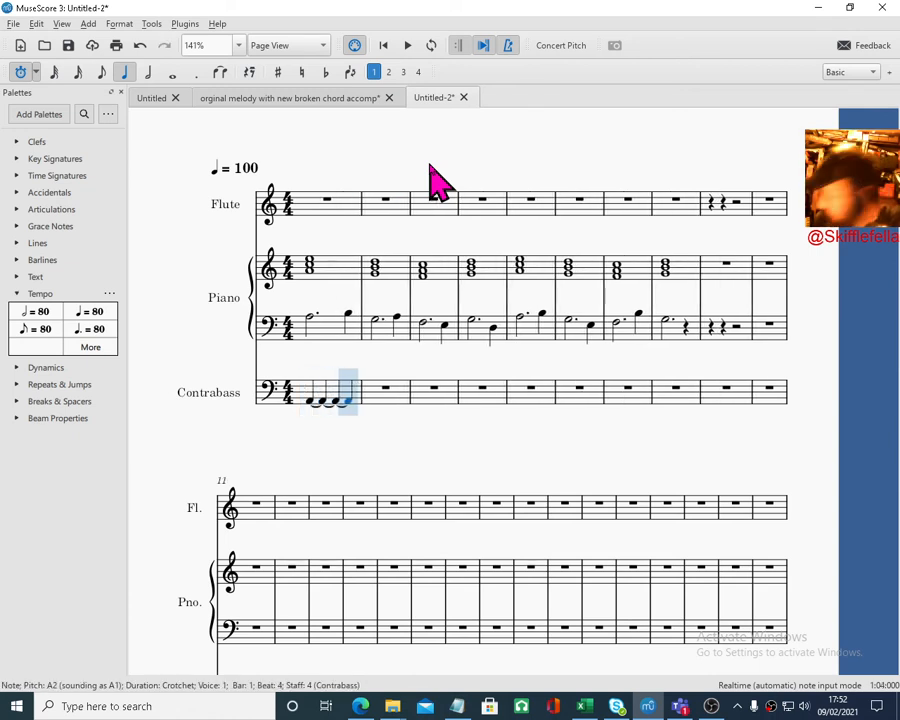
{"action": "key", "text": "b"}
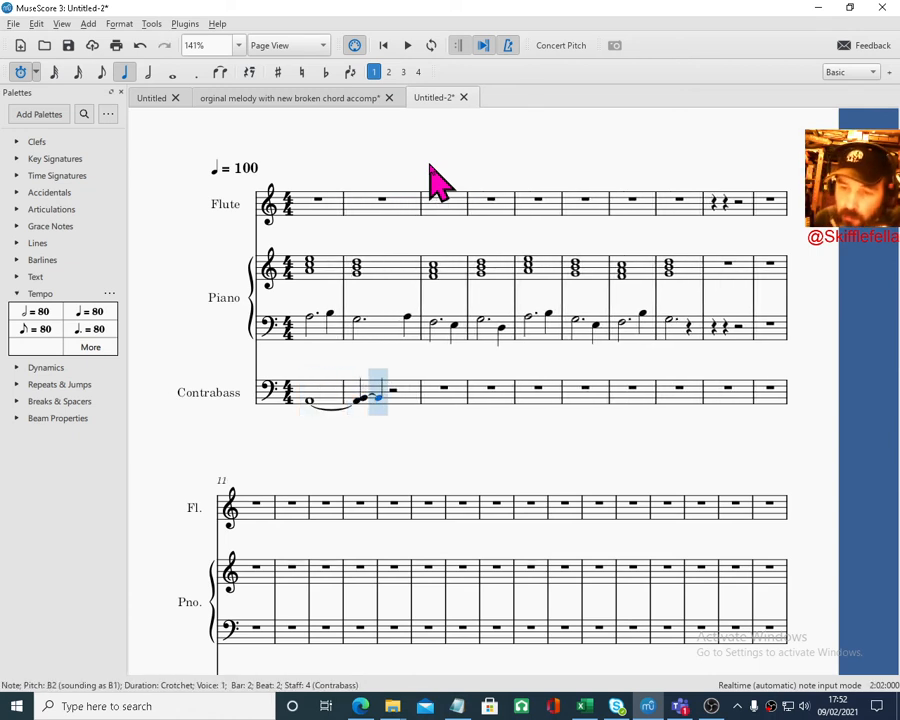
{"action": "key", "text": "plus"}
{"action": "key", "text": "plus"}
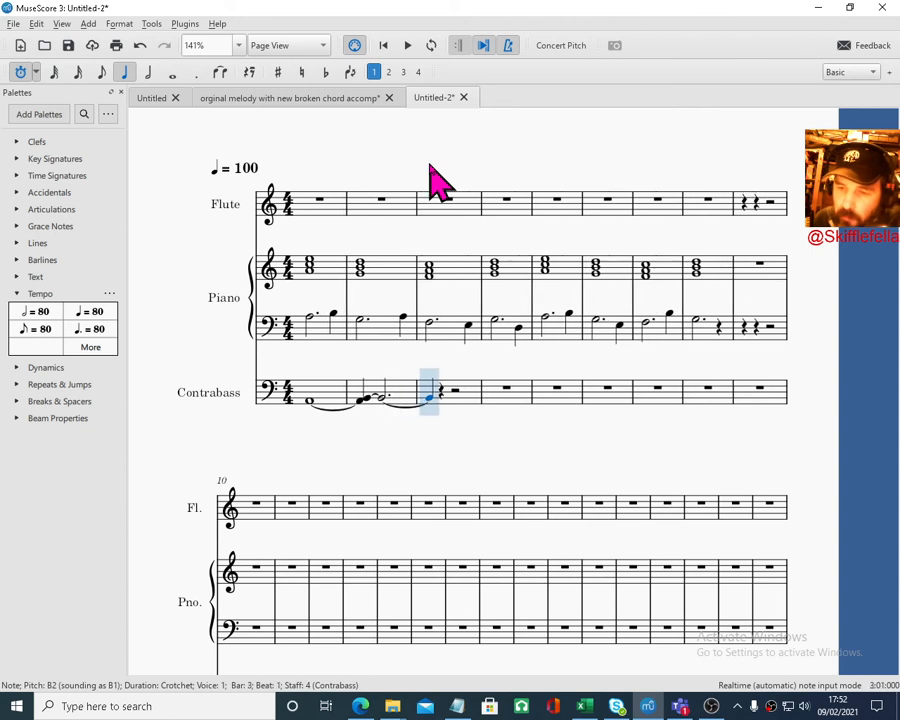
Undo the recorded contrabass notes until the contrabass staff is empty again.
{"action": "key", "text": "ctrl+z"}
{"action": "key", "text": "ctrl+z"}
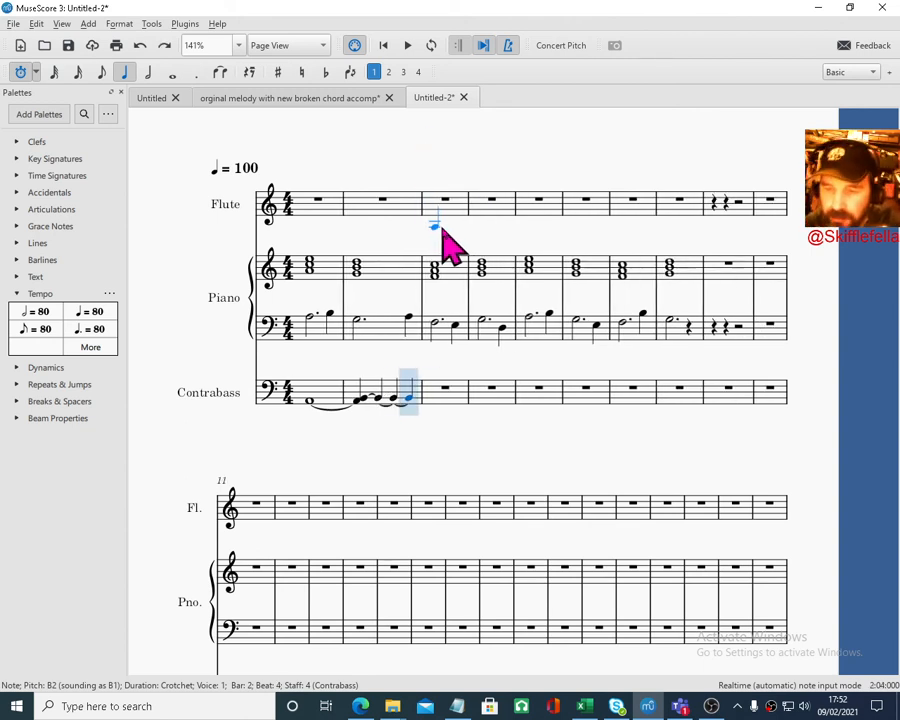
{"action": "key", "text": "ctrl+z"}
{"action": "key", "text": "ctrl+z"}
{"action": "key", "text": "ctrl+z"}
{"action": "key", "text": "ctrl+z"}
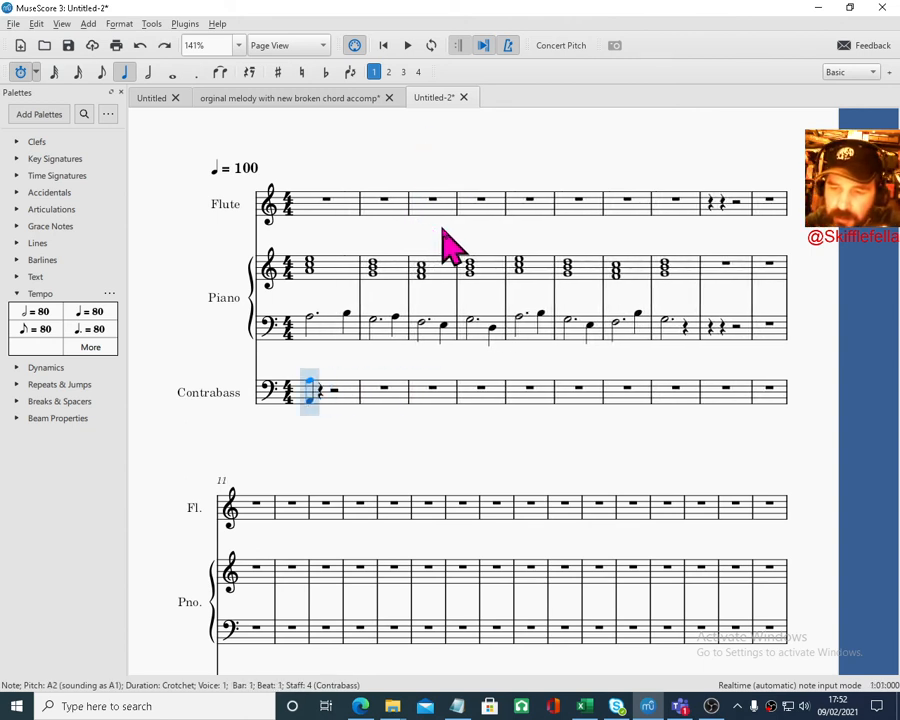
{"action": "key", "text": "ctrl+z"}
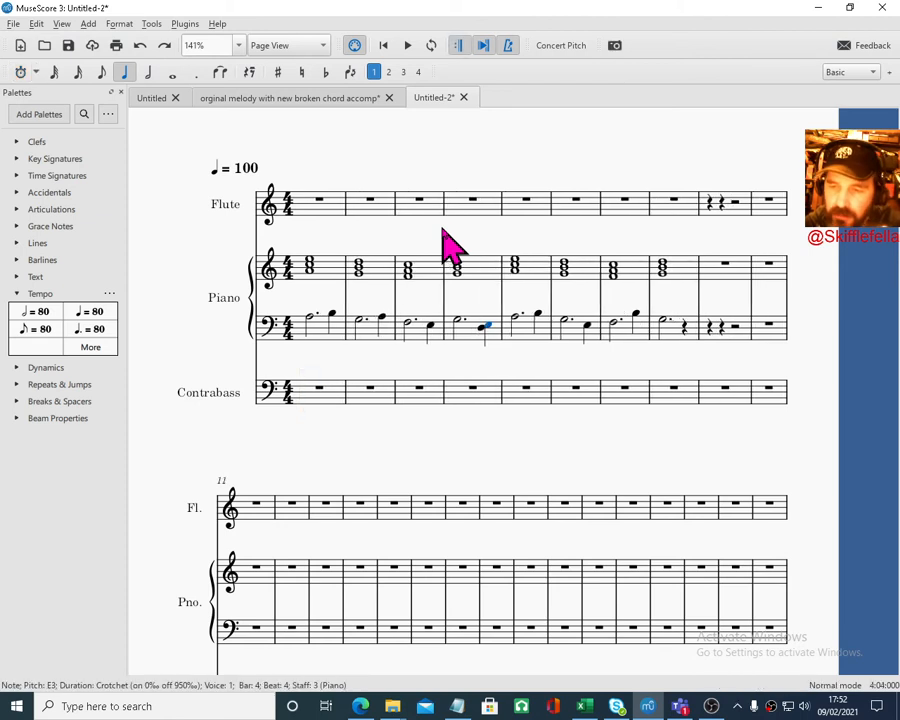
Try to record a contrabass line from bar 1 through bar 8 with real-time note input, and undo the whole take.
{"action": "left_click", "coordinate": [306, 402]}
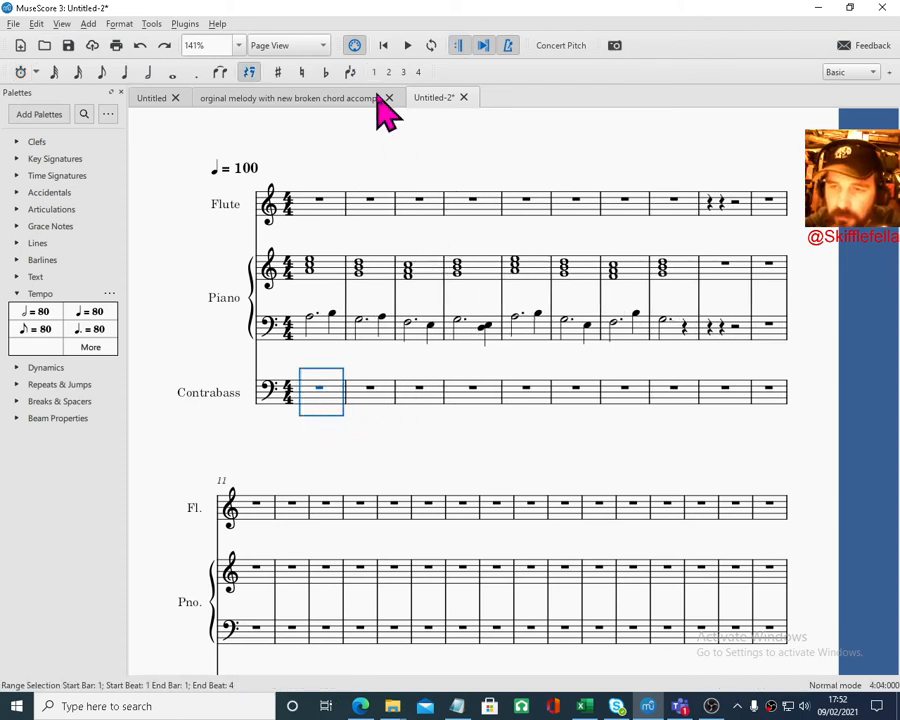
{"action": "key", "text": "n"}
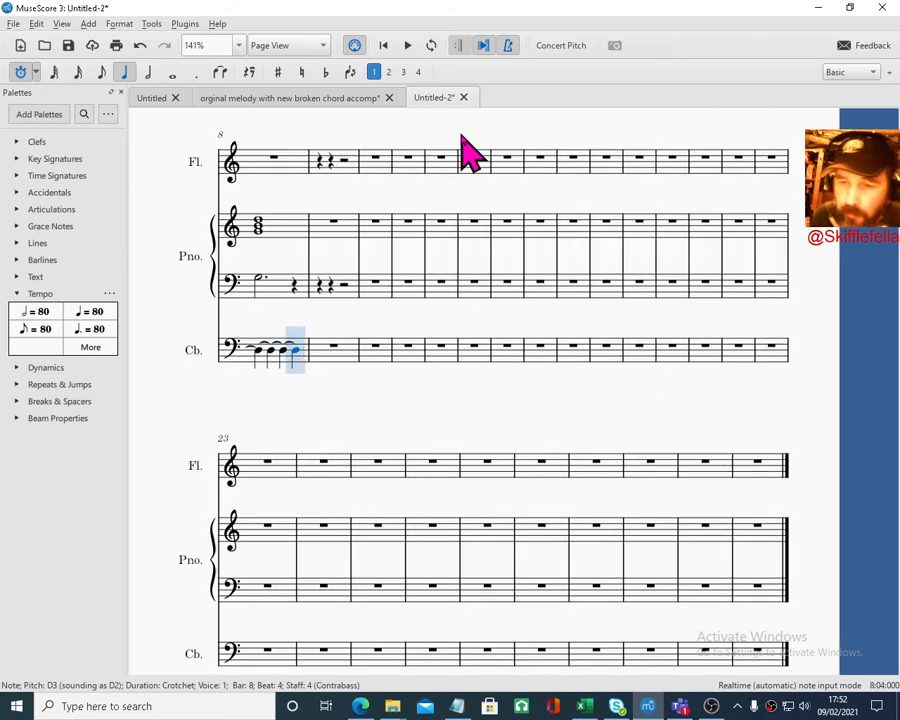
{"action": "left_click", "coordinate": [386, 45]}
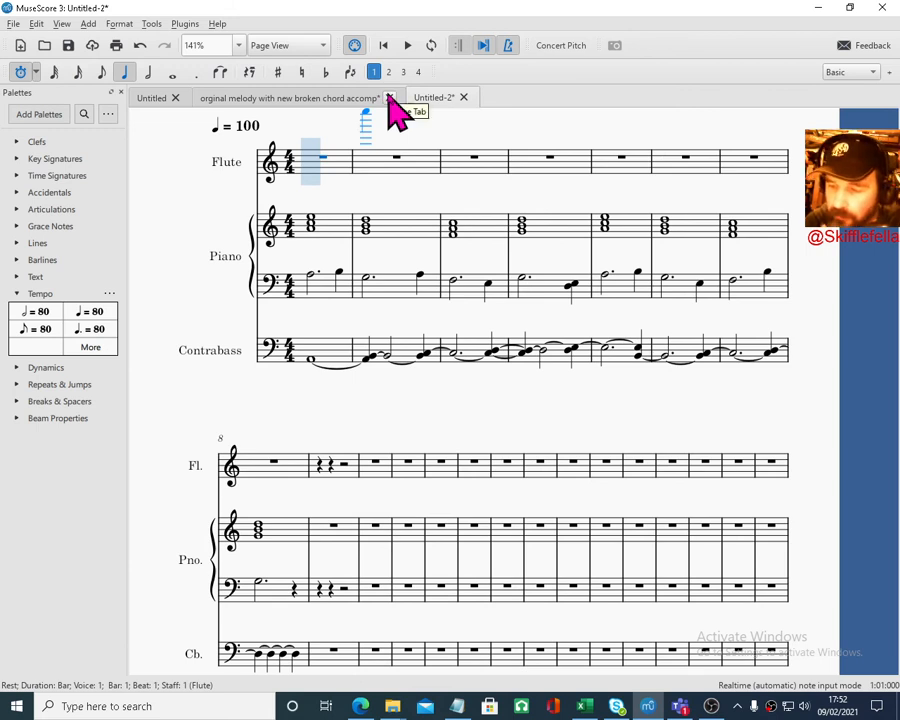
{"action": "key", "text": "ctrl+z"}
Try the semibreve and minim as the real-time input duration, and set it back to a crotchet.
{"action": "left_click", "coordinate": [172, 71]}
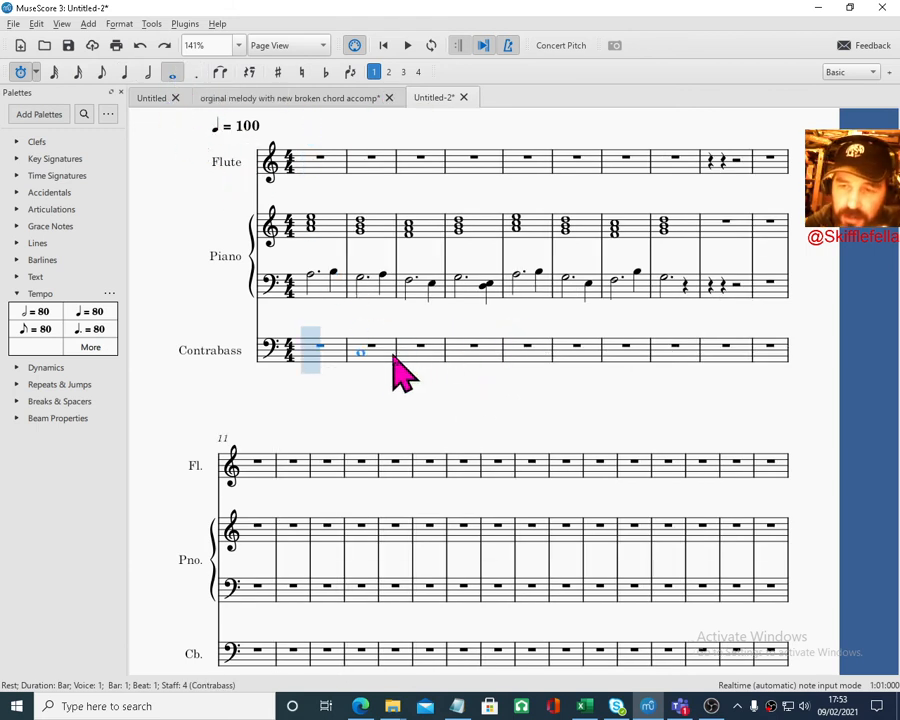
{"action": "left_click", "coordinate": [149, 73]}
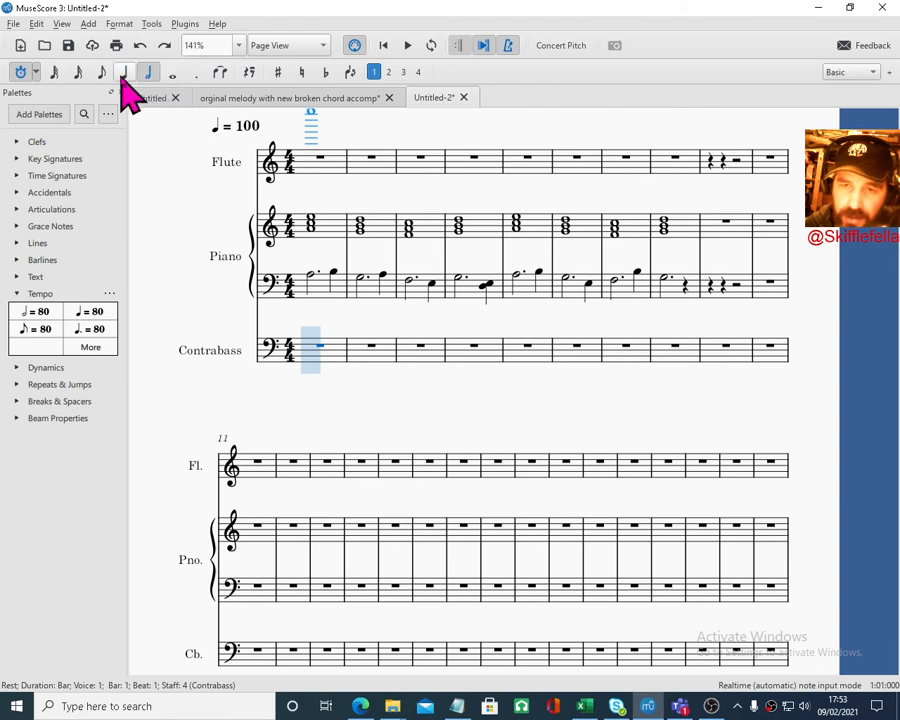
{"action": "left_click", "coordinate": [172, 73]}
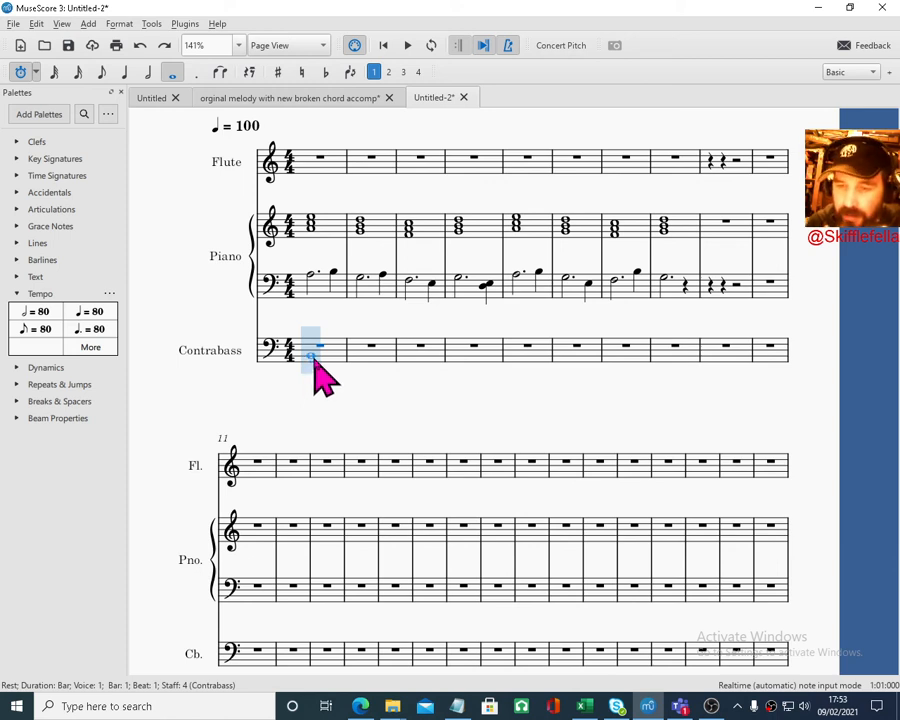
{"action": "key", "text": "5"}
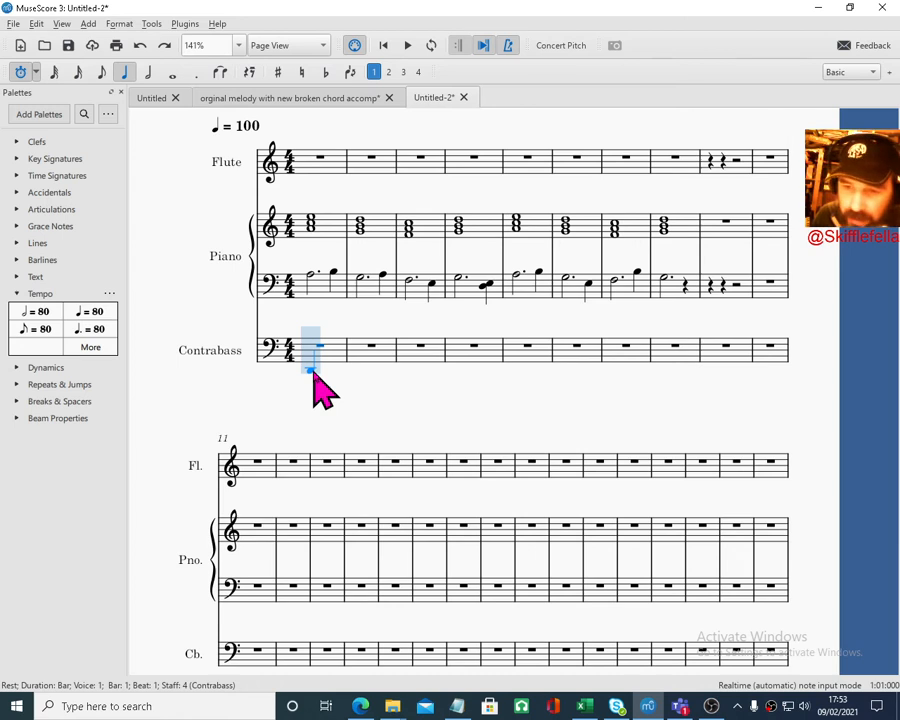
Try to record the contrabass line again in real time from bar 1, holding A2 and moving to B2.
{"action": "key", "text": "a"}
{"action": "key", "text": "a"}
{"action": "key", "text": "a"}
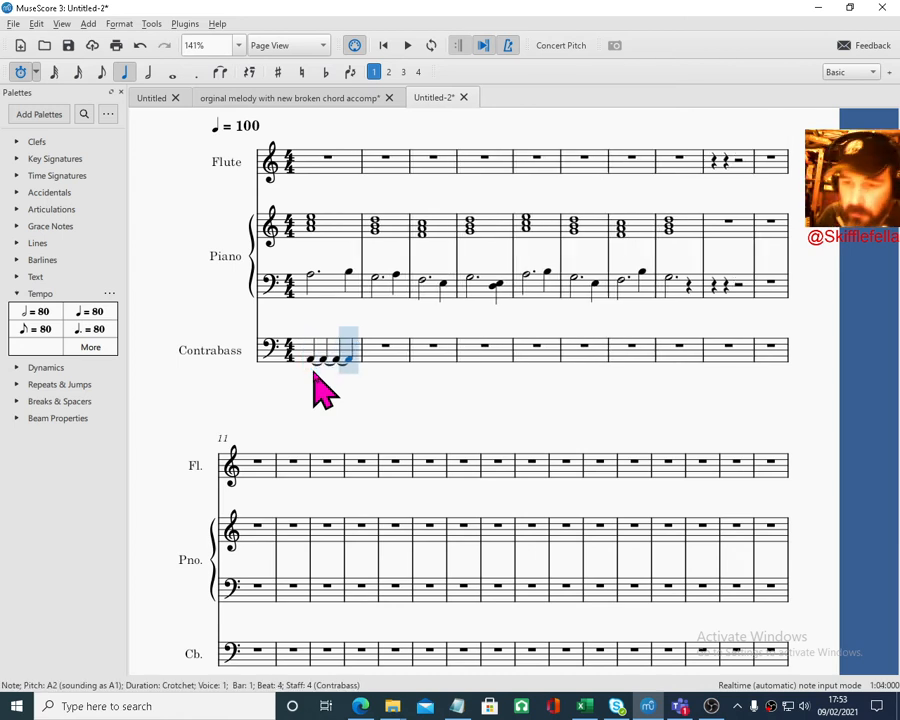
{"action": "key", "text": "b"}
{"action": "key", "text": "space"}
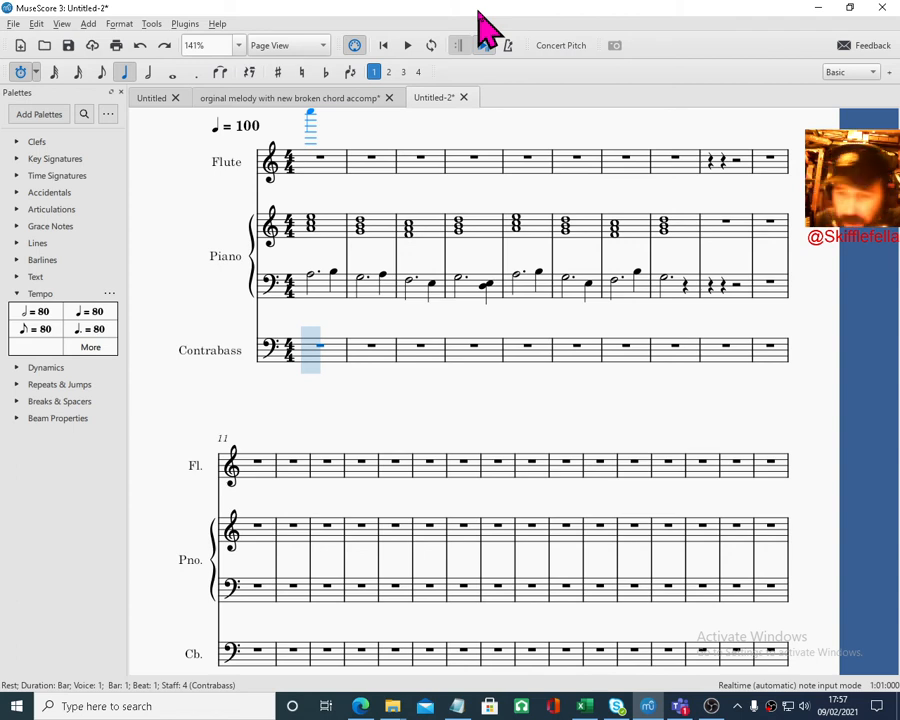
Record the contrabass line in real time through bar 8, holding A2, B2, C3, D3, E3, B2, C3 and G2 for one bar each.
{"action": "key", "text": "a"}
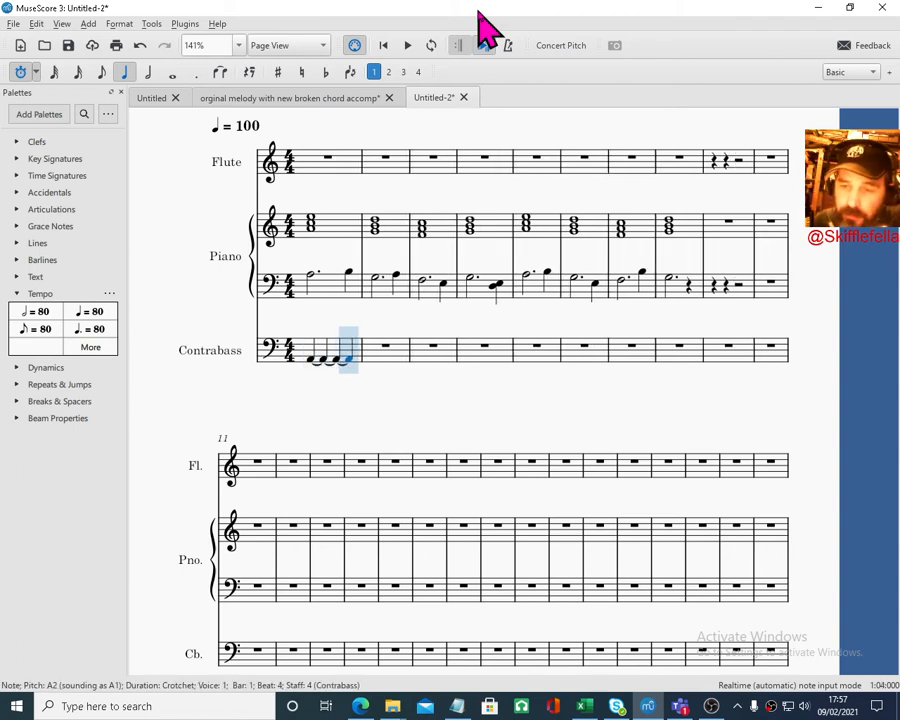
{"action": "key", "text": "b"}
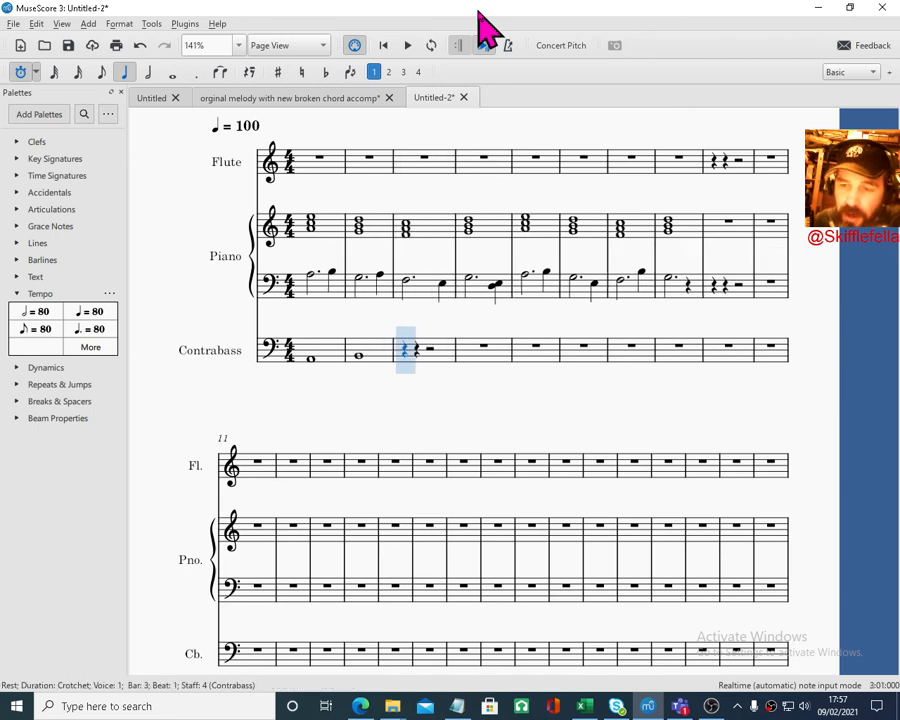
{"action": "key", "text": "c"}
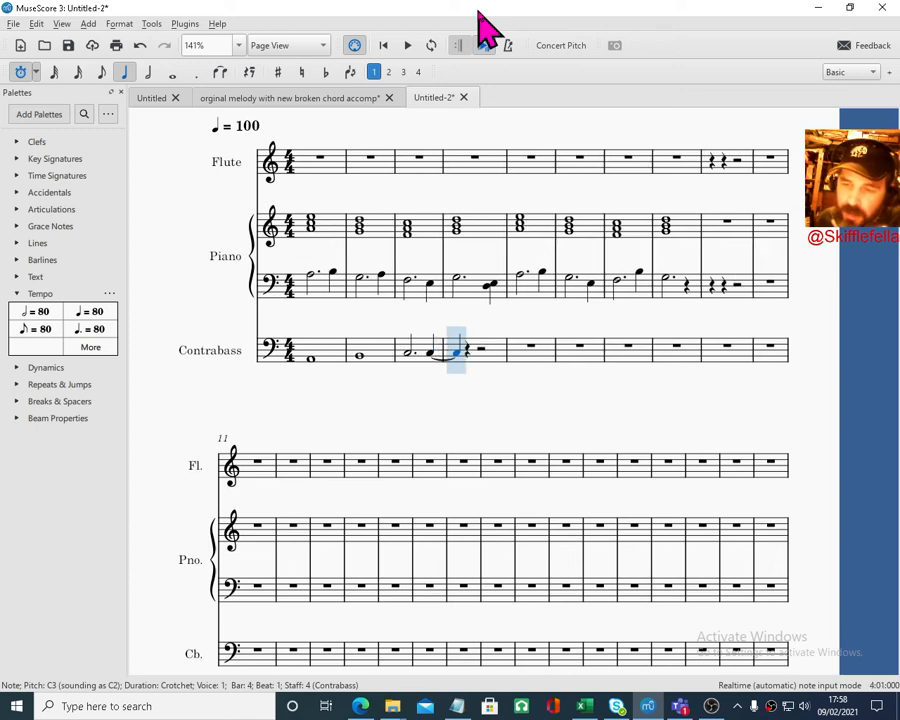
{"action": "key", "text": "d"}
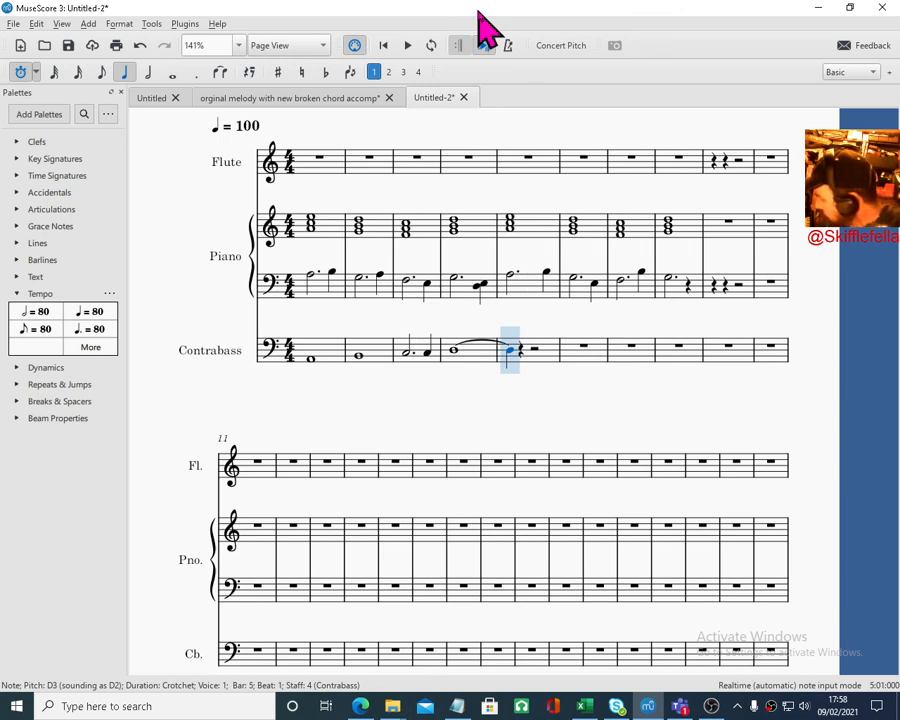
{"action": "key", "text": "e"}
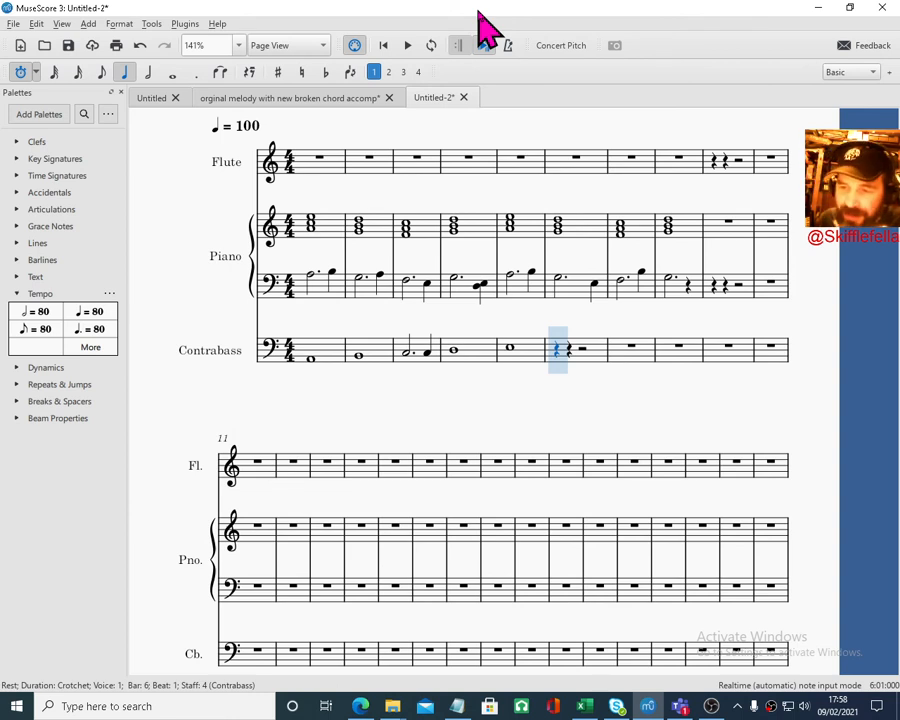
{"action": "key", "text": "b"}
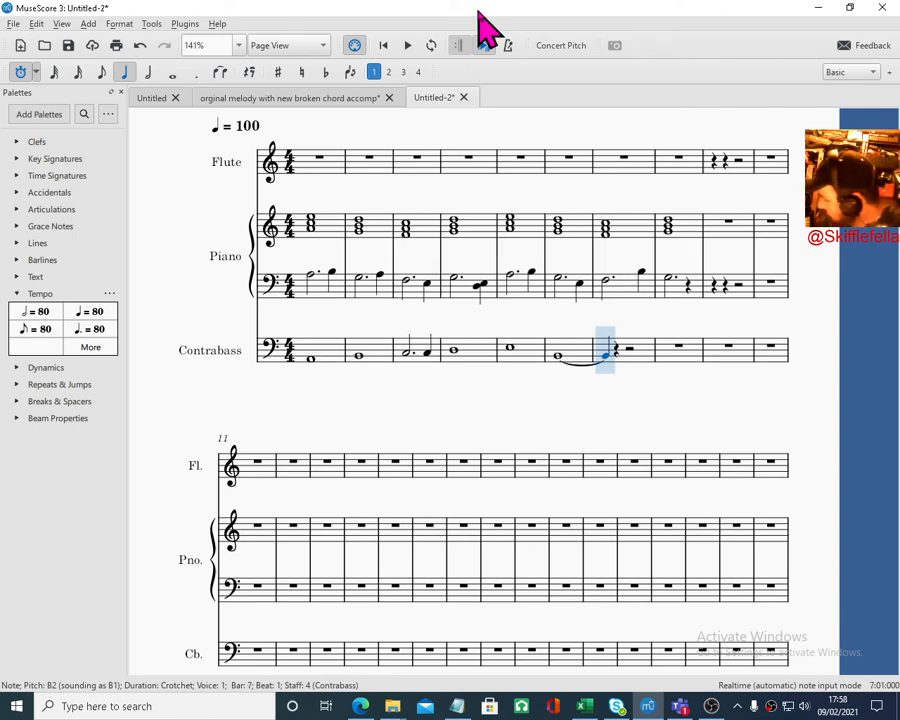
{"action": "key", "text": "c"}
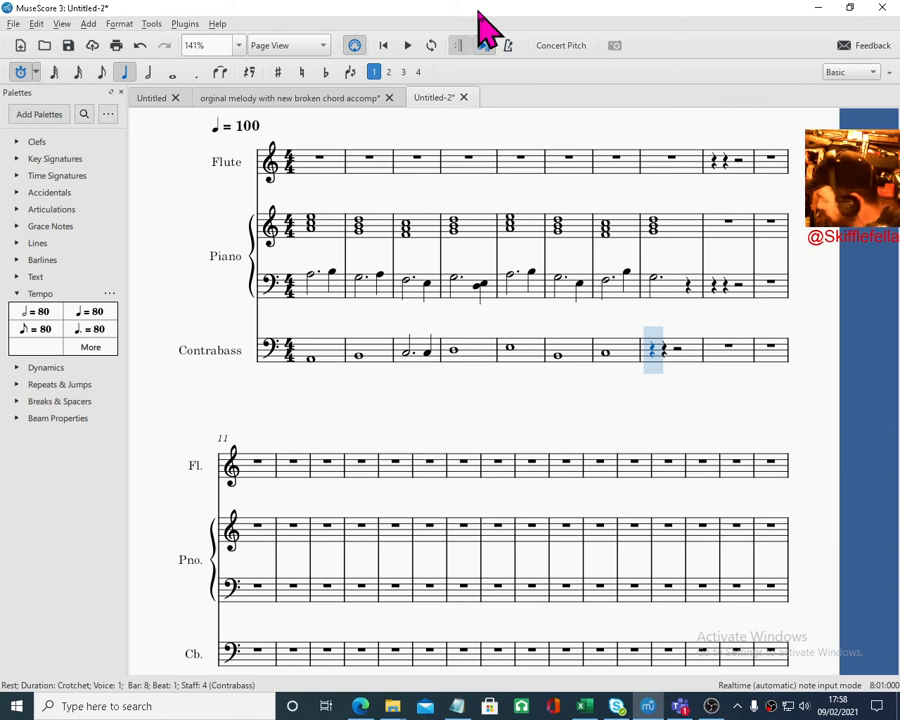
{"action": "key", "text": "d"}
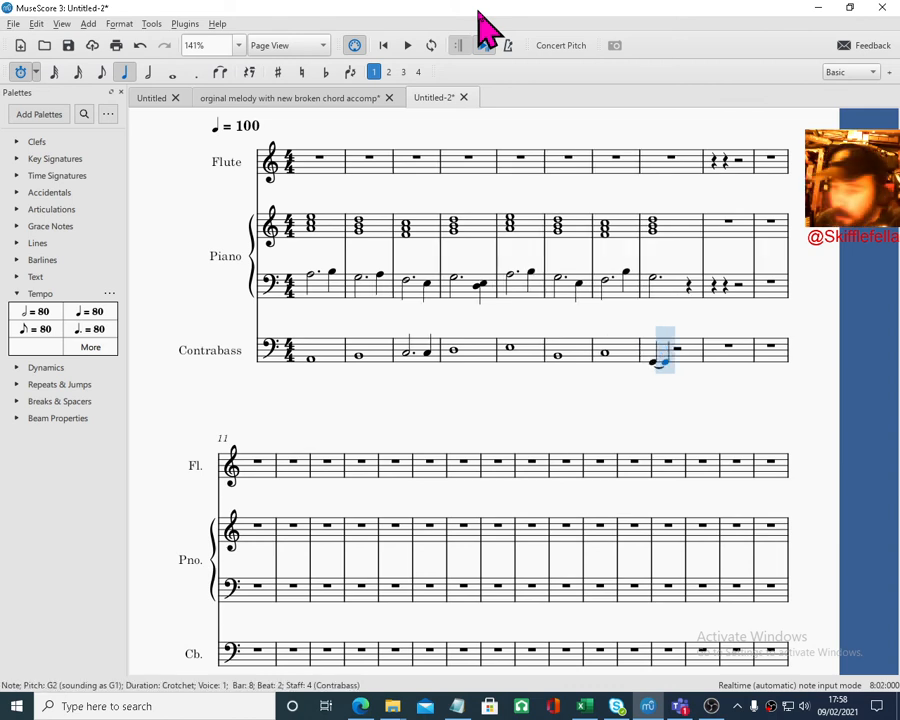
{"action": "key", "text": "g"}
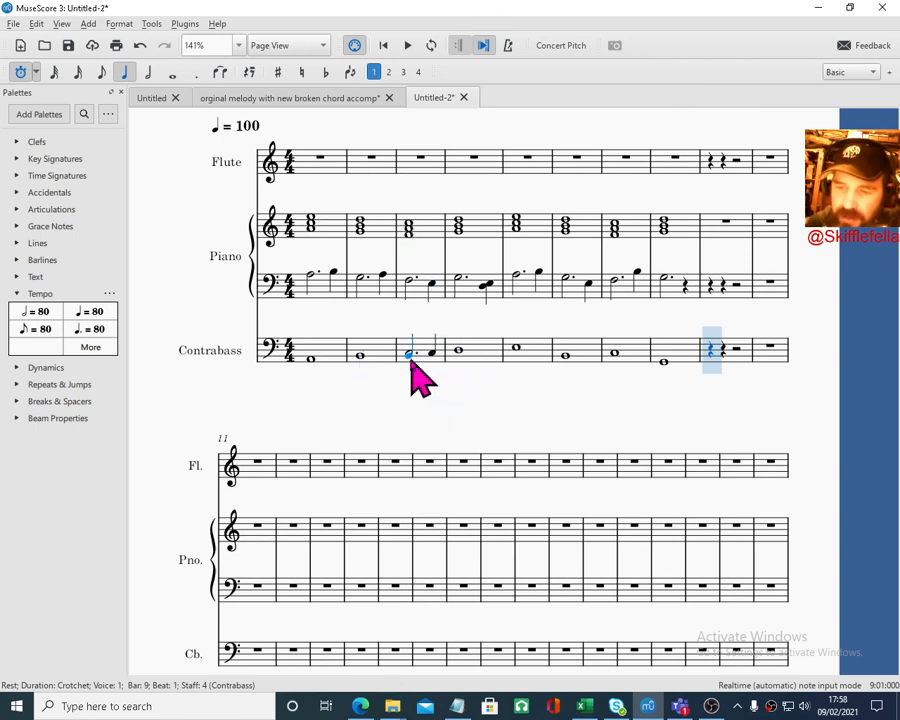
Play the score back from bar 1 through bar 8 to hear the contrabass under the piano, leaving note input.
{"action": "left_click", "coordinate": [383, 45]}
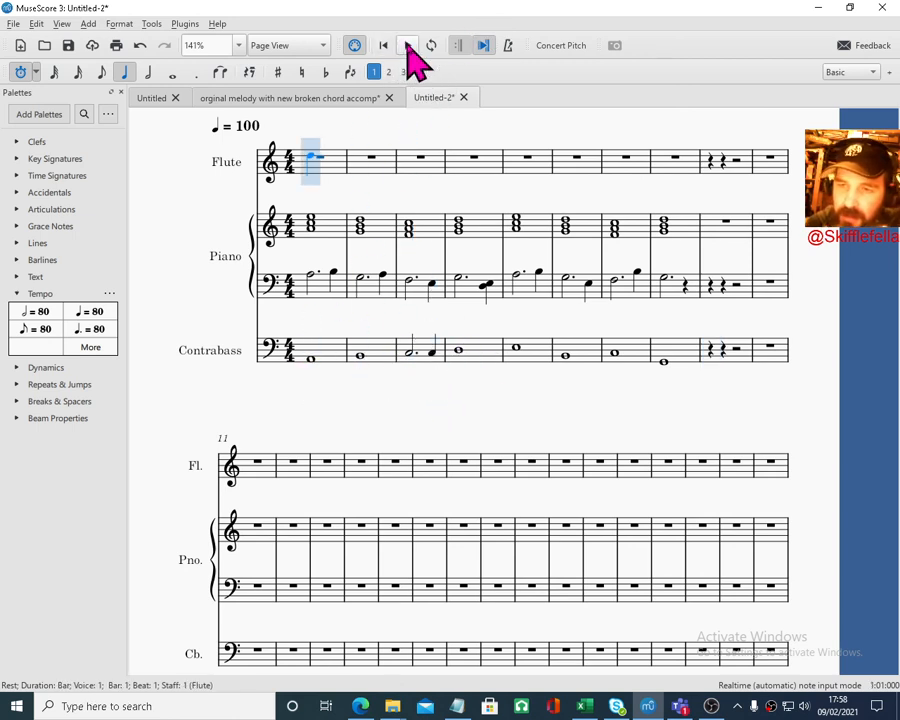
{"action": "left_click", "coordinate": [408, 46]}
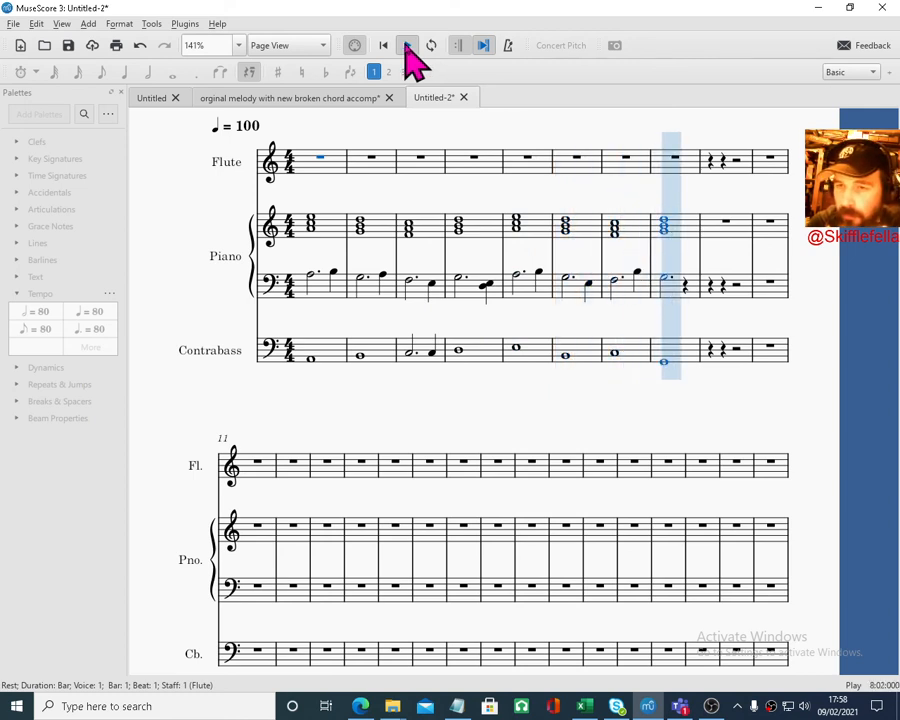
{"action": "left_click", "coordinate": [407, 46]}
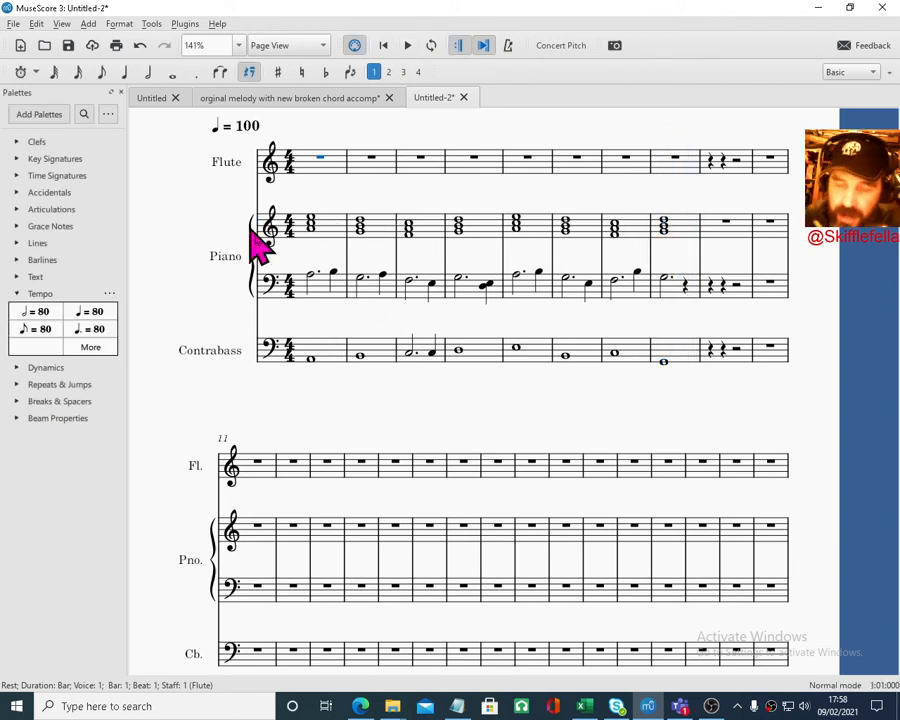
{"action": "key", "text": "n"}
{"action": "key", "text": "Escape"}
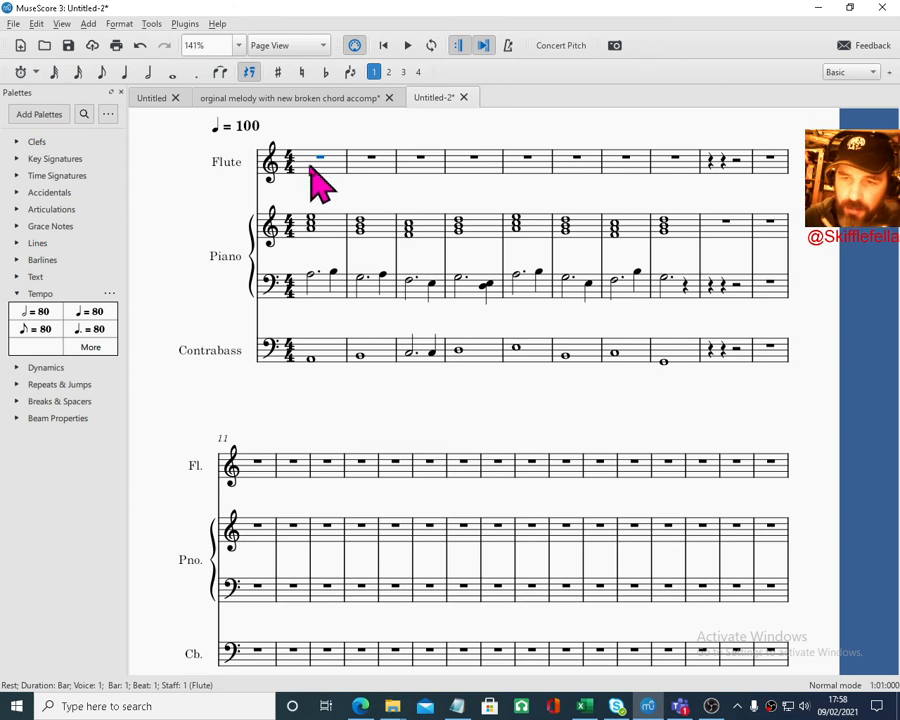
Select the flute's first bar and play the opening bars from there.
{"action": "left_click", "coordinate": [307, 170]}
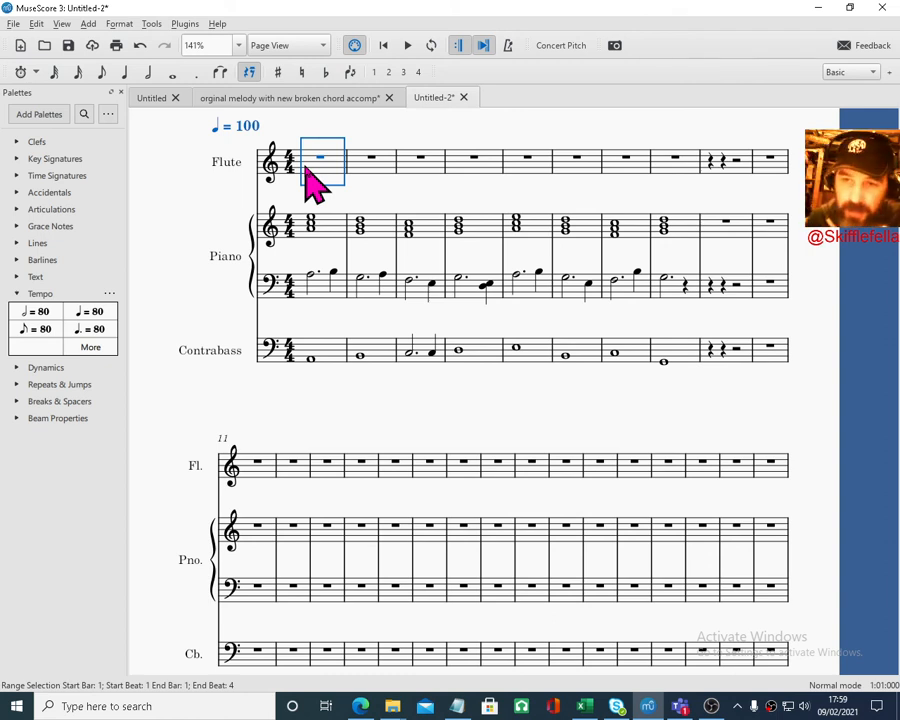
{"action": "left_click", "coordinate": [406, 47]}
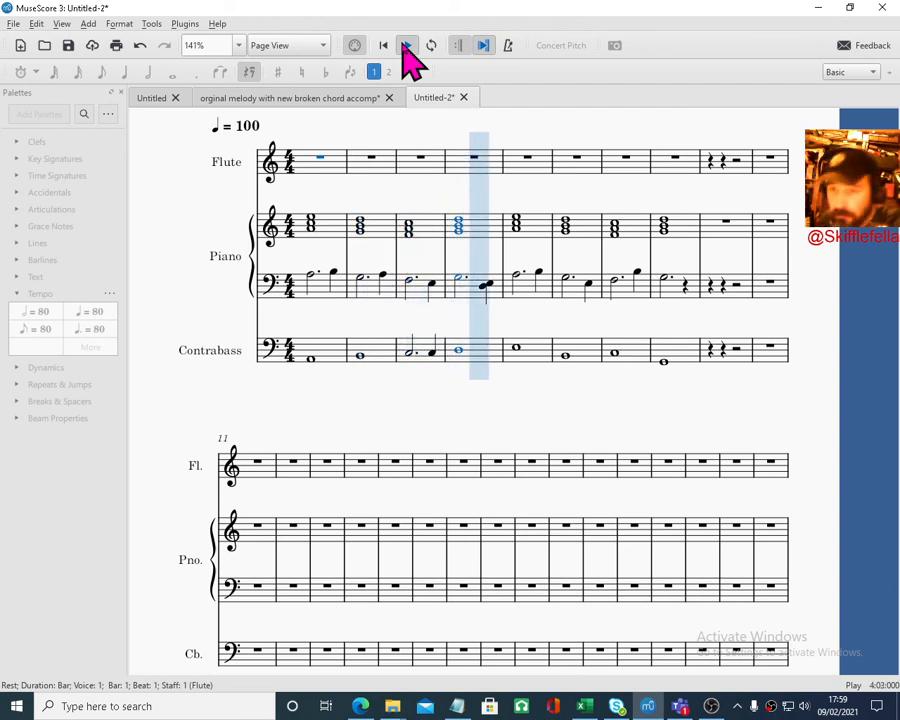
{"action": "left_click", "coordinate": [406, 45]}
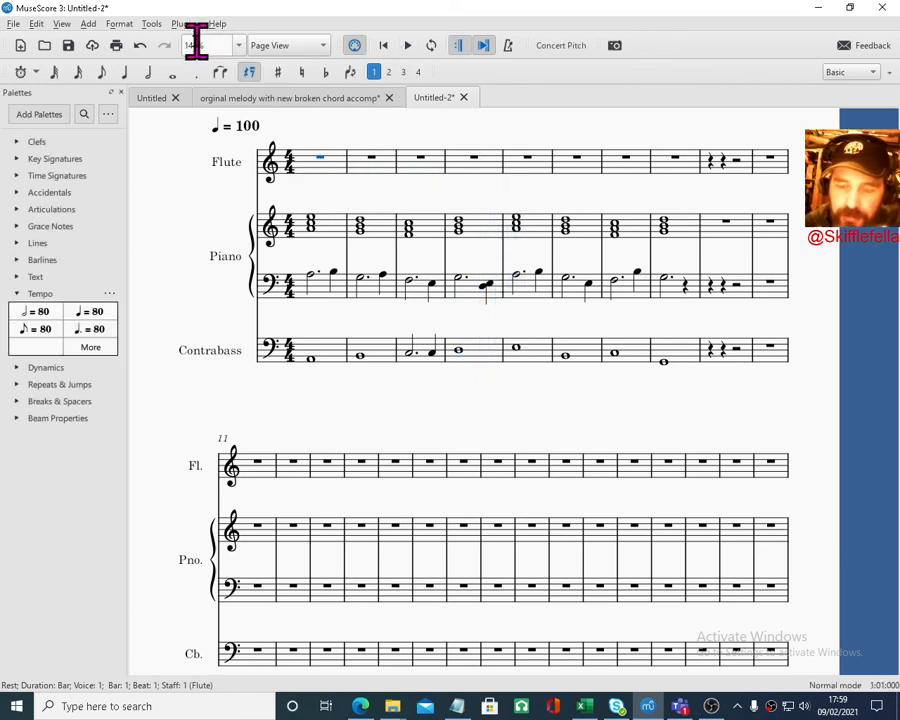
Open the Synthesiser and show its master effects, with Zita1 as Effect A.
{"action": "left_click", "coordinate": [36, 24]}
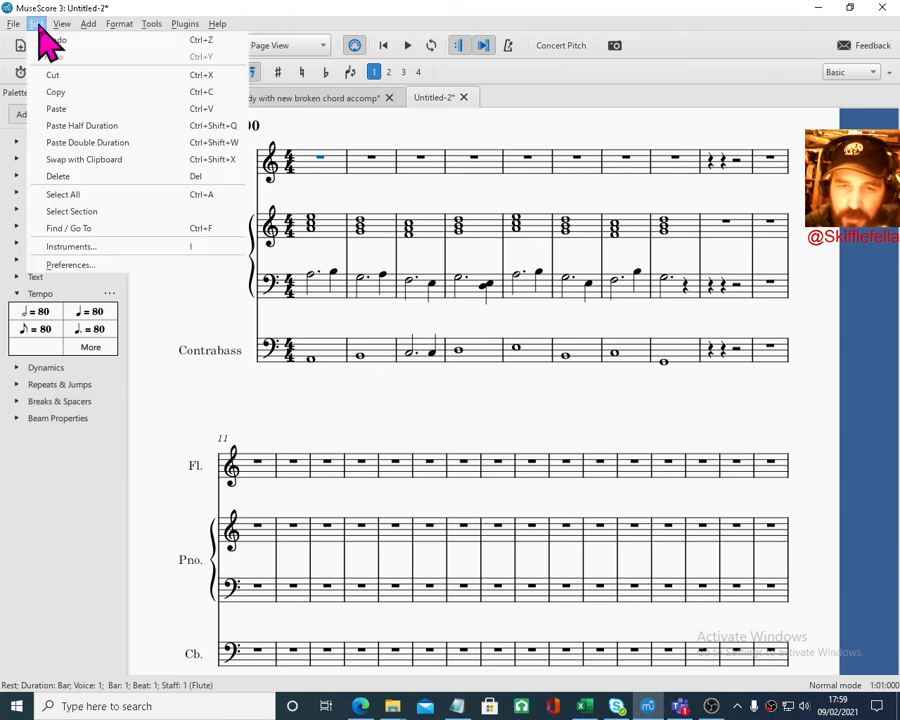
{"action": "mouse_move", "coordinate": [62, 24]}
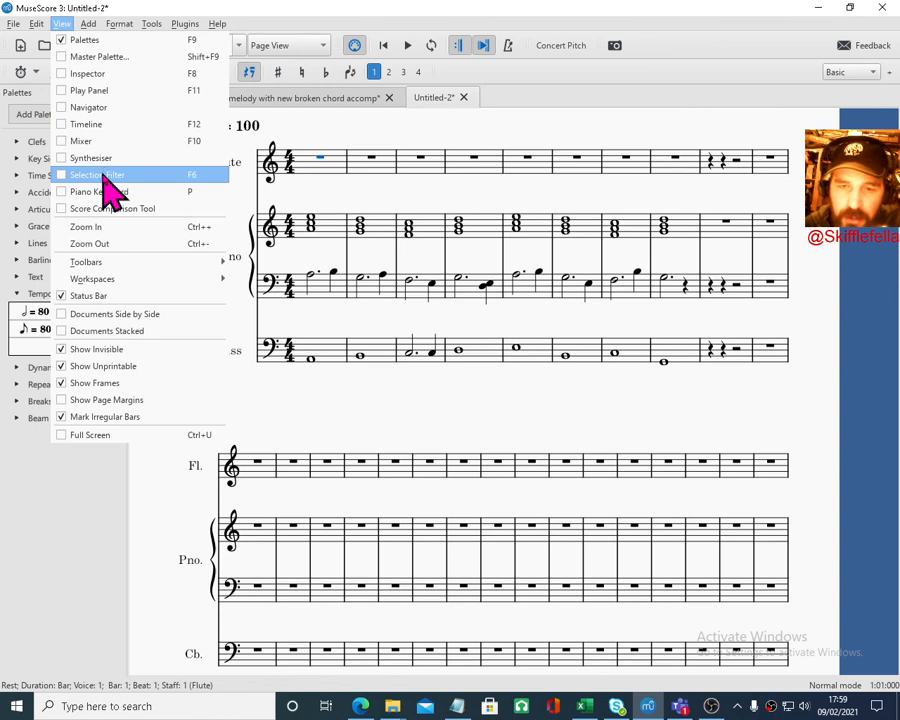
{"action": "left_click", "coordinate": [95, 160]}
{"action": "left_click", "coordinate": [224, 289]}
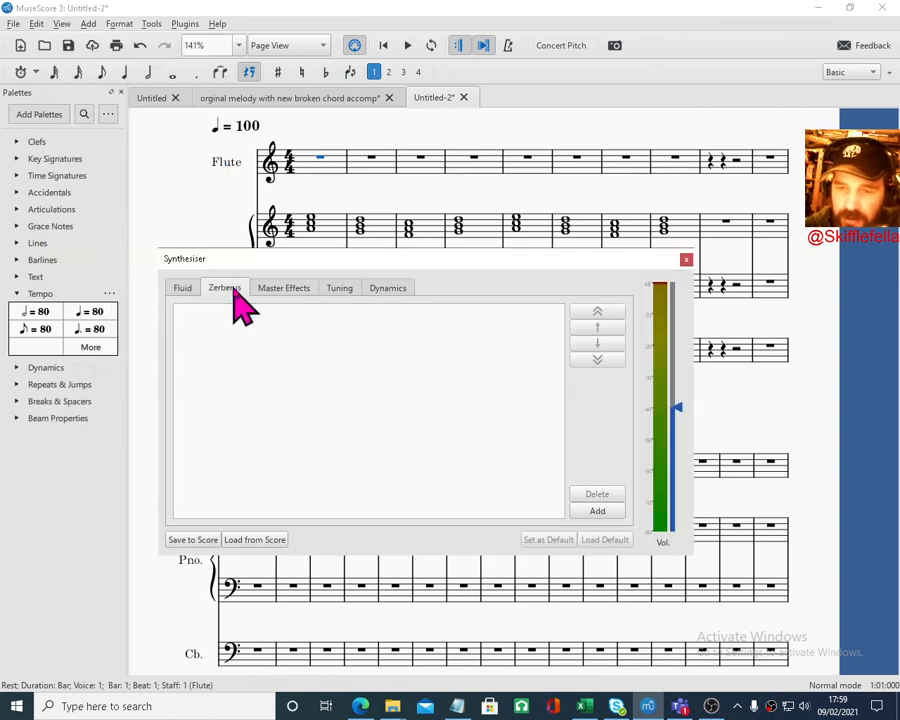
{"action": "left_click", "coordinate": [284, 288]}
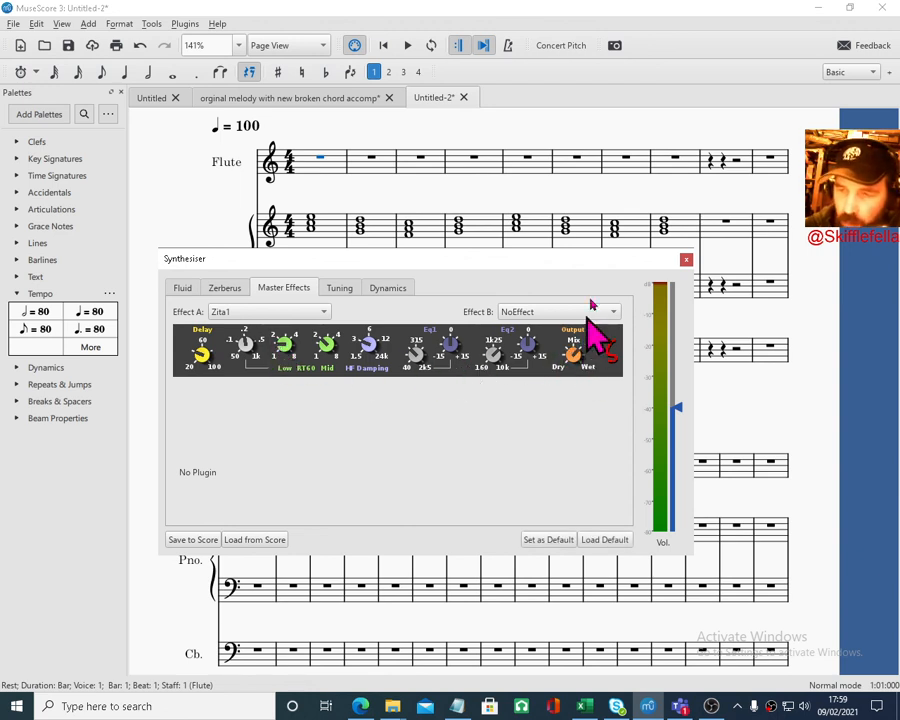
Play the score from the beginning while trying the Zita1 output mix between dry and wet, restarting once, and stop playback.
{"action": "left_click", "coordinate": [408, 46]}
{"action": "left_click", "coordinate": [384, 46]}
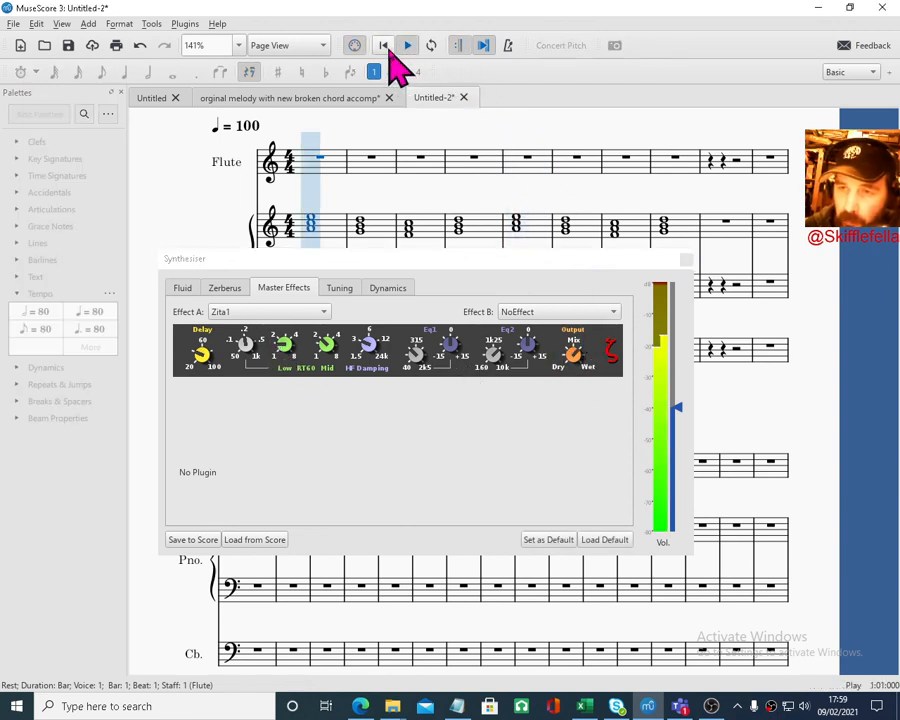
{"action": "left_click_drag", "start_coordinate": [576, 353], "coordinate": [577, 278]}
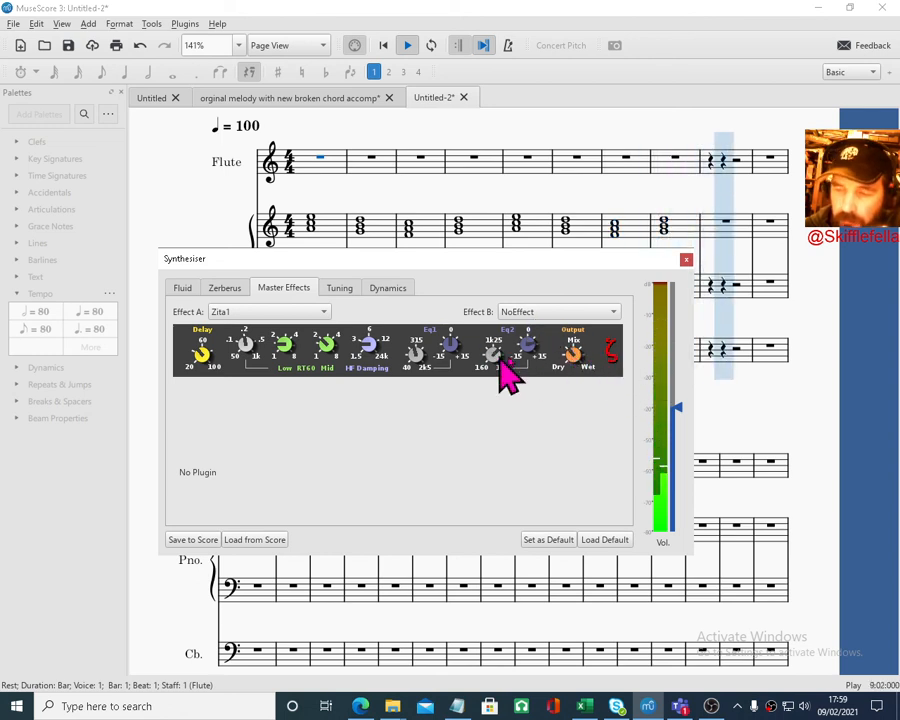
{"action": "left_click", "coordinate": [383, 45]}
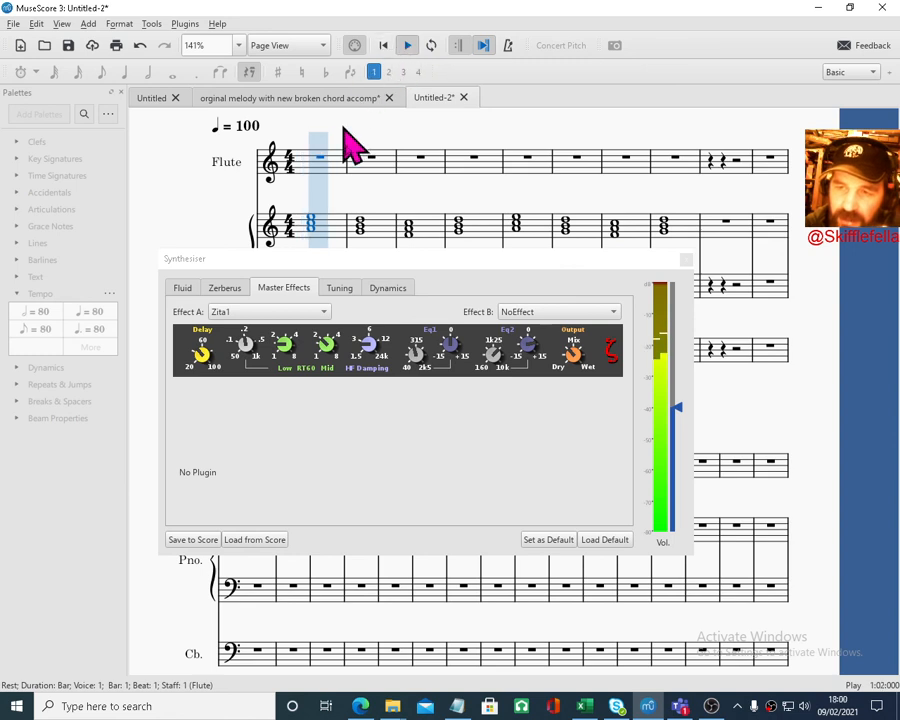
{"action": "left_click", "coordinate": [580, 356]}
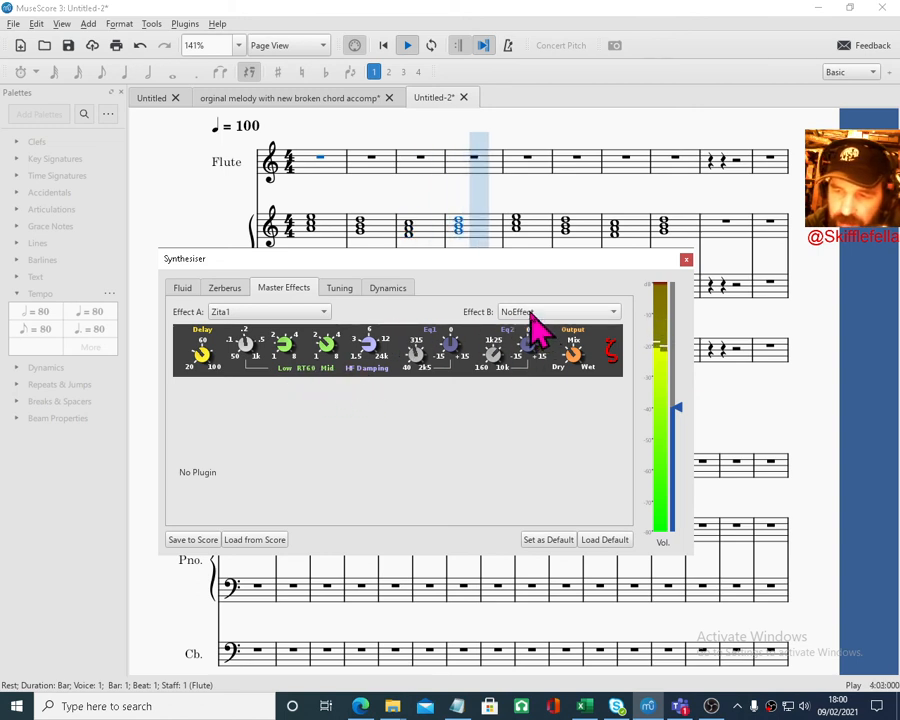
{"action": "left_click", "coordinate": [407, 45]}
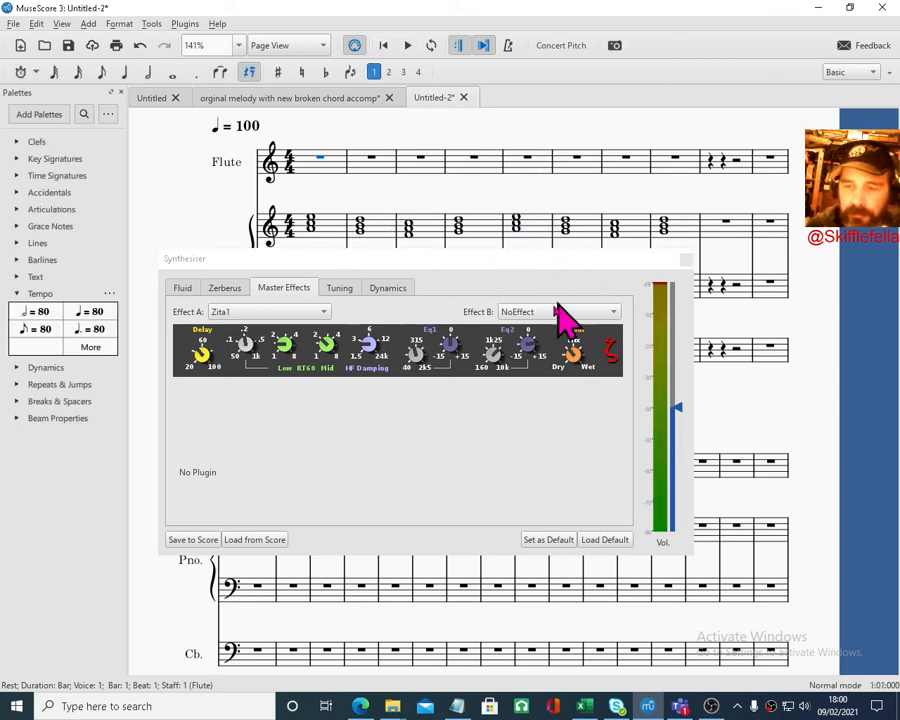